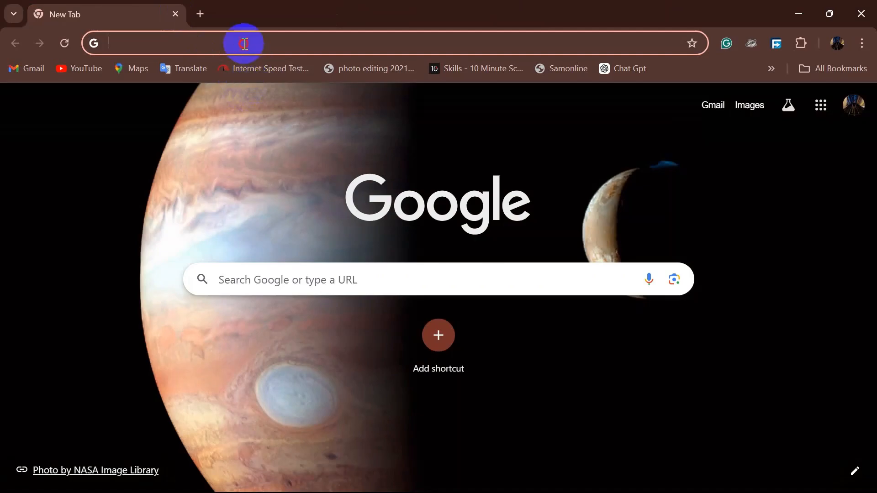
Search the web for "office deployment tool" and open its Microsoft Download Center page
left_click(221, 45)
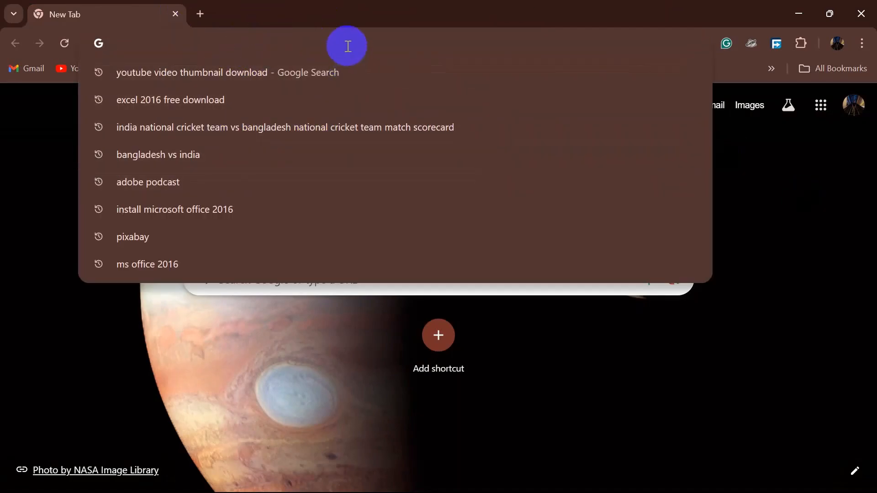
type("off")
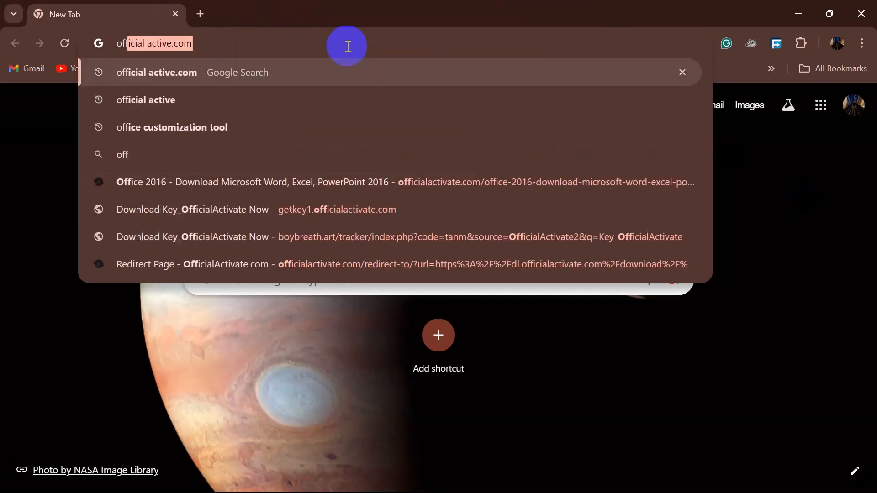
type("ice deployment tool")
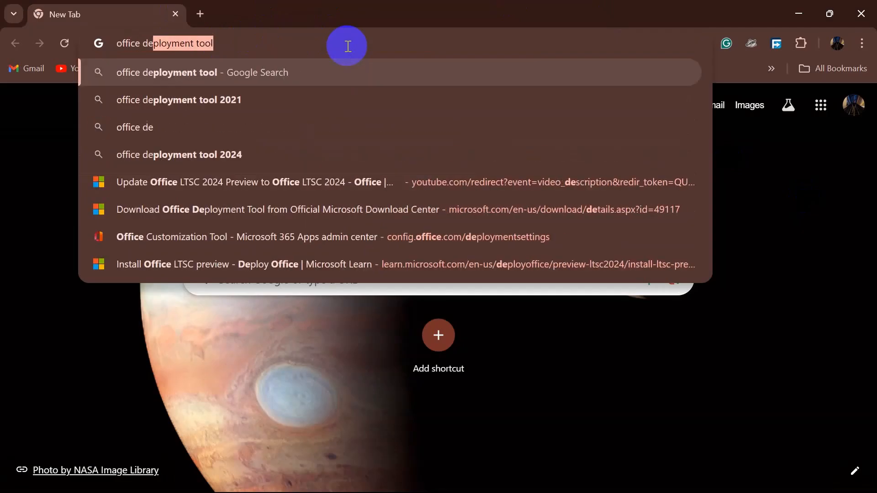
left_click(284, 95)
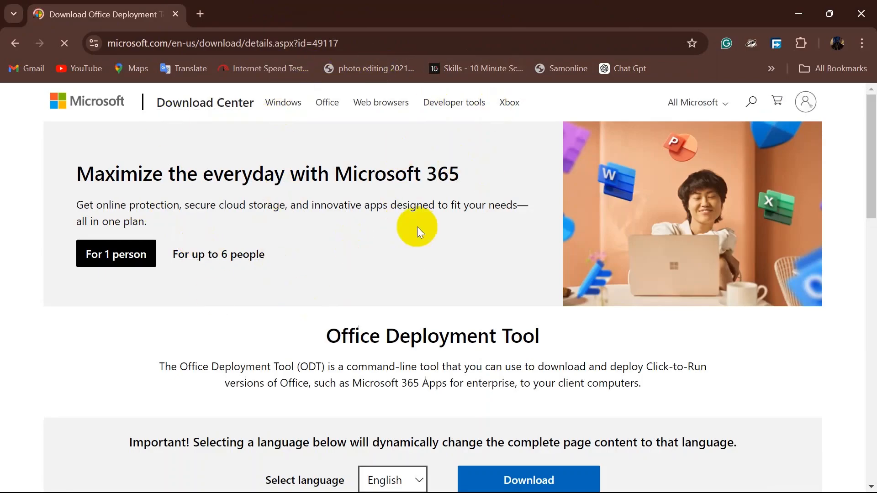
Download the English Office Deployment Tool installer, officedeploymenttool_17830-20162.exe, and save it to the Desktop folder
scroll(419, 227, "down", 4)
left_click(539, 273)
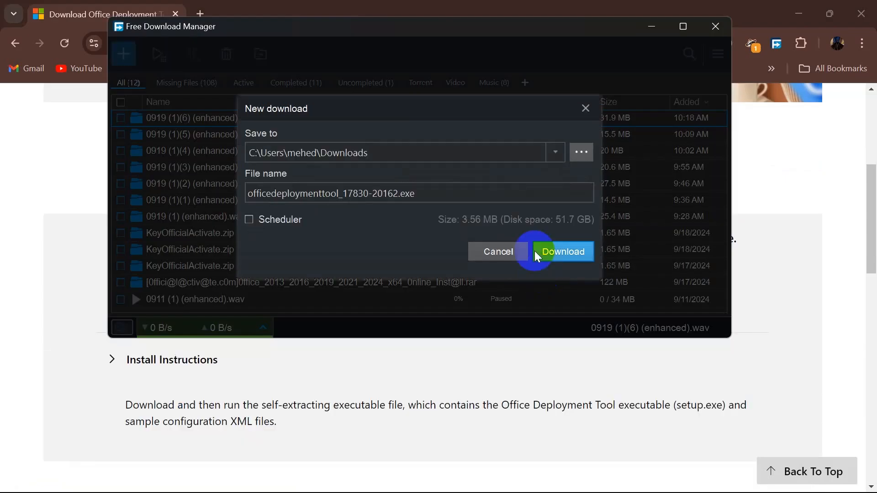
left_click(581, 152)
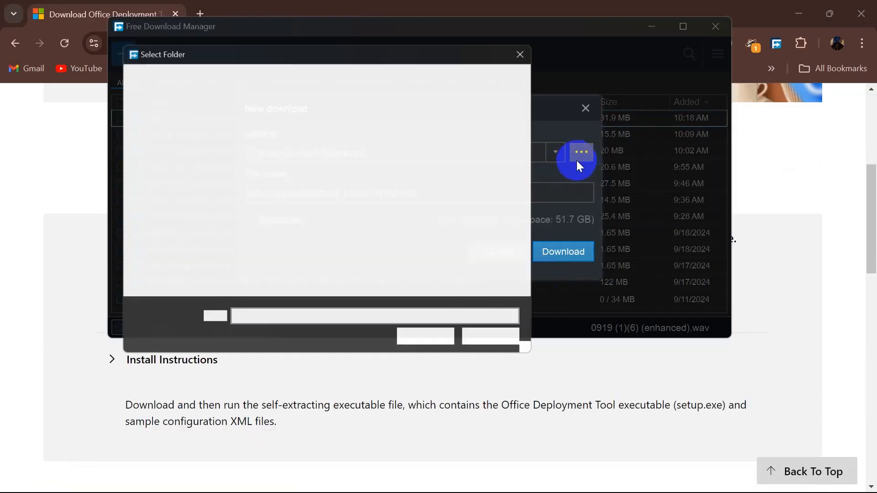
scroll(155, 148, "down", 1)
left_click(158, 169)
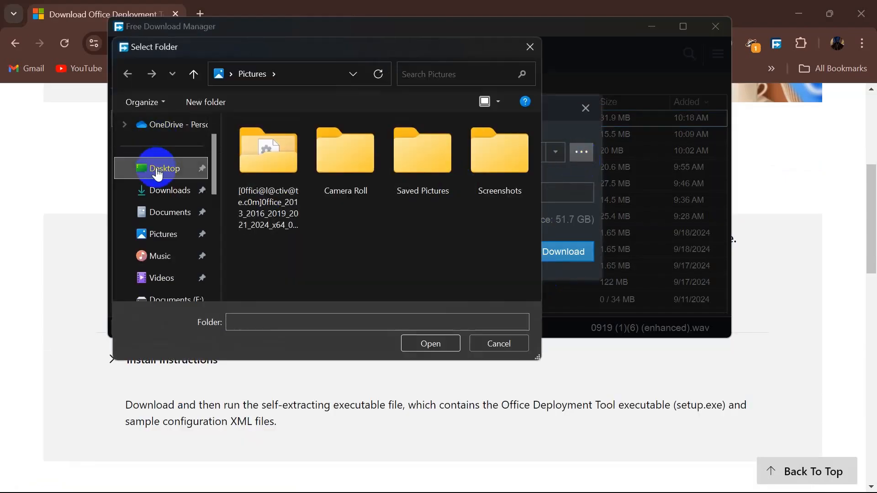
left_click(430, 346)
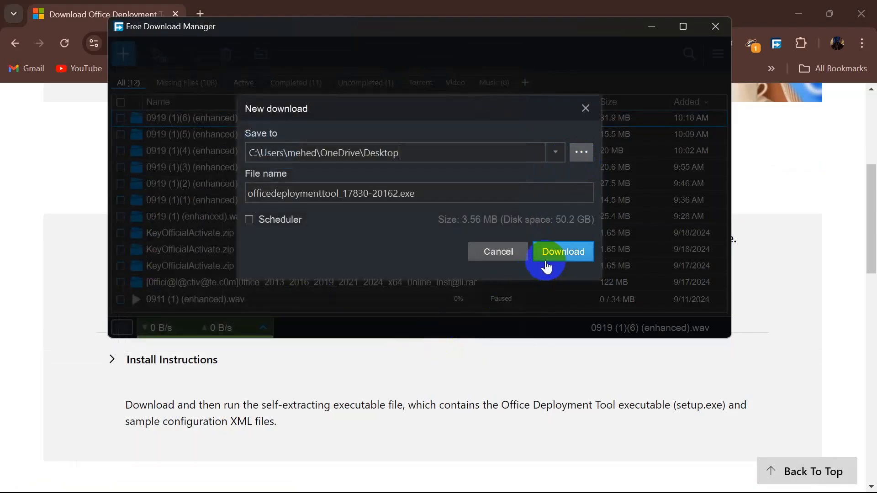
left_click(563, 252)
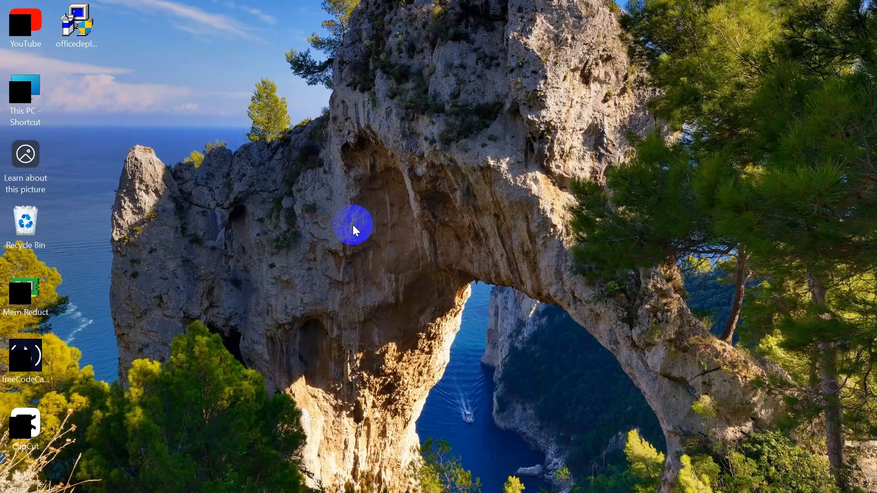
Create a desktop folder named "Office excel 2021" and move the downloaded Office Deployment Tool installer into it
right_click(293, 142)
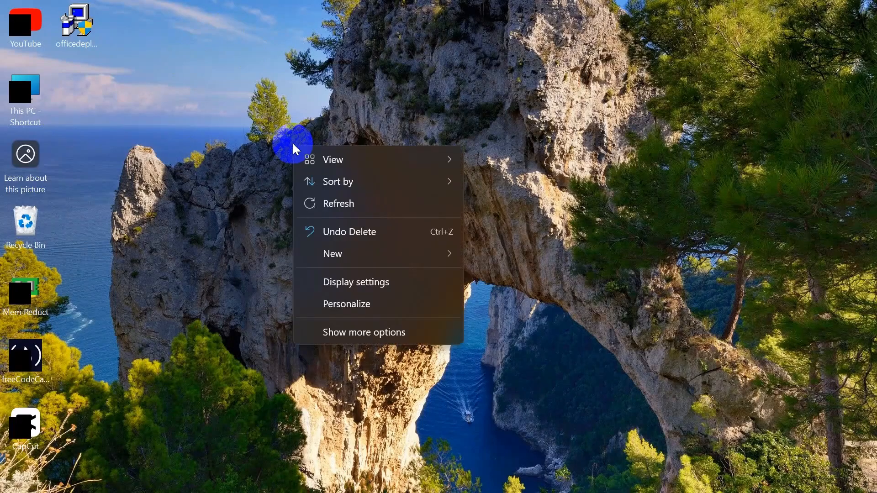
mouse_move(399, 251)
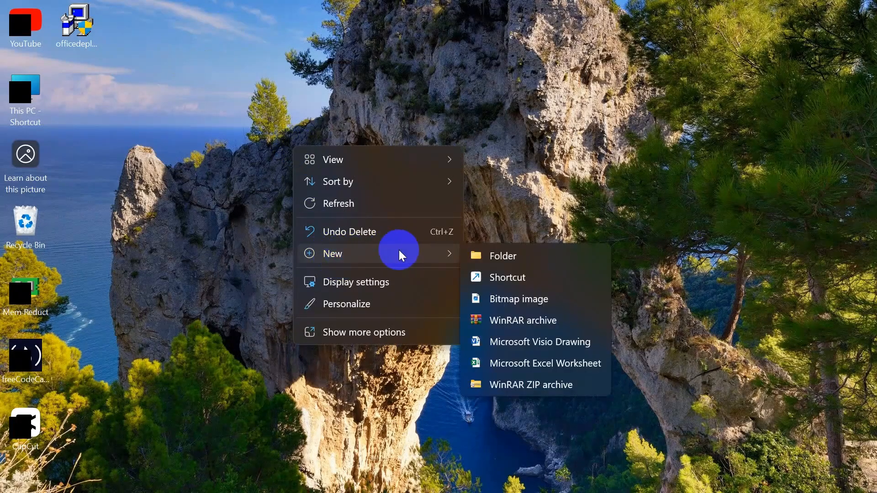
left_click(471, 256)
key("BackSpace")
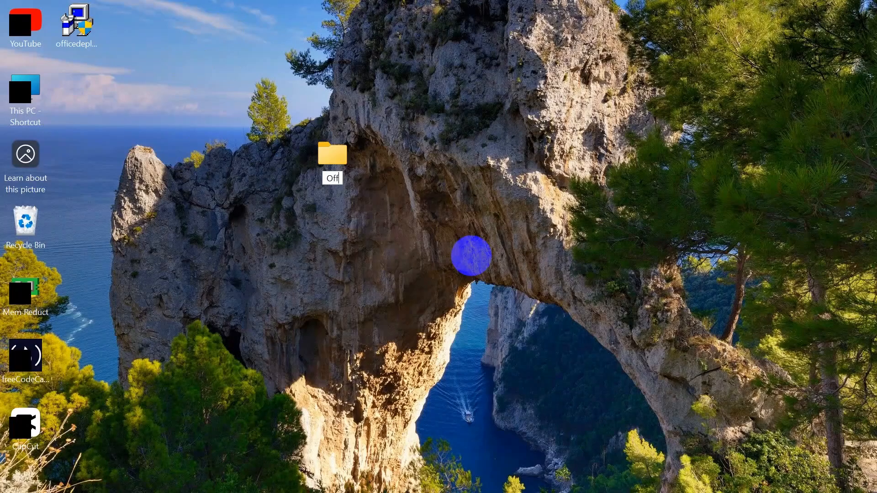
type("Office excel 20")
type("12")
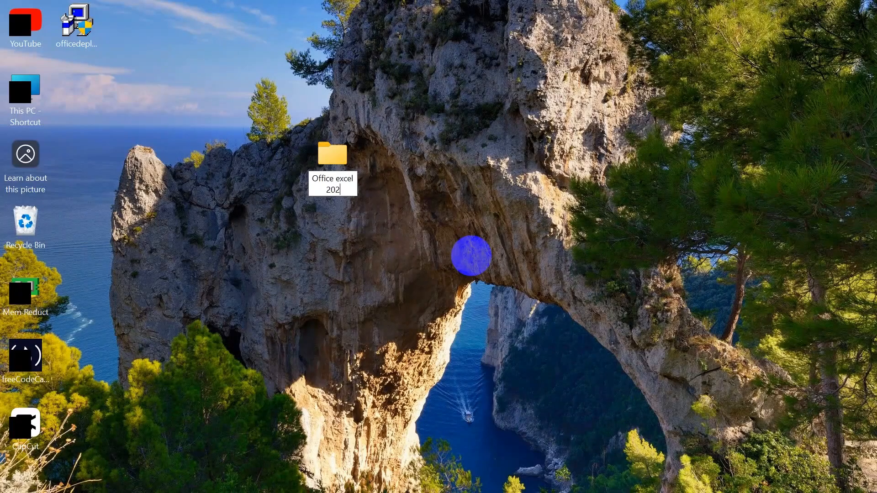
left_click(473, 260)
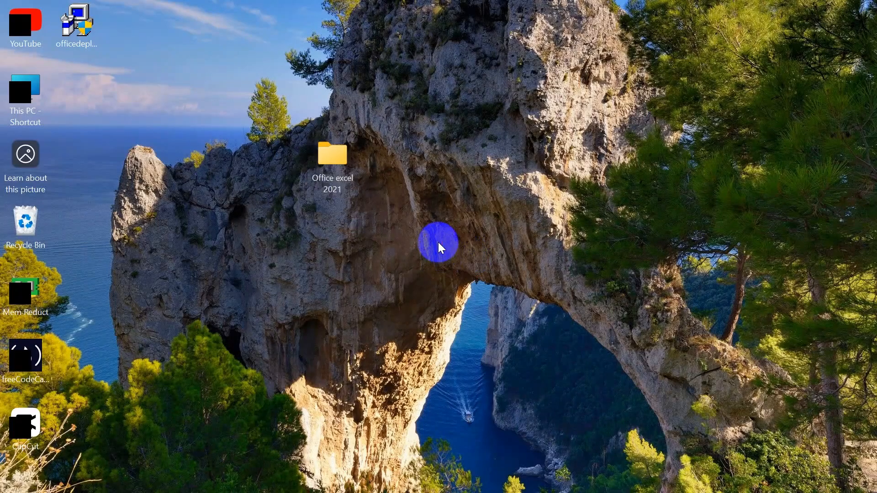
left_click_drag(78, 16, 323, 164)
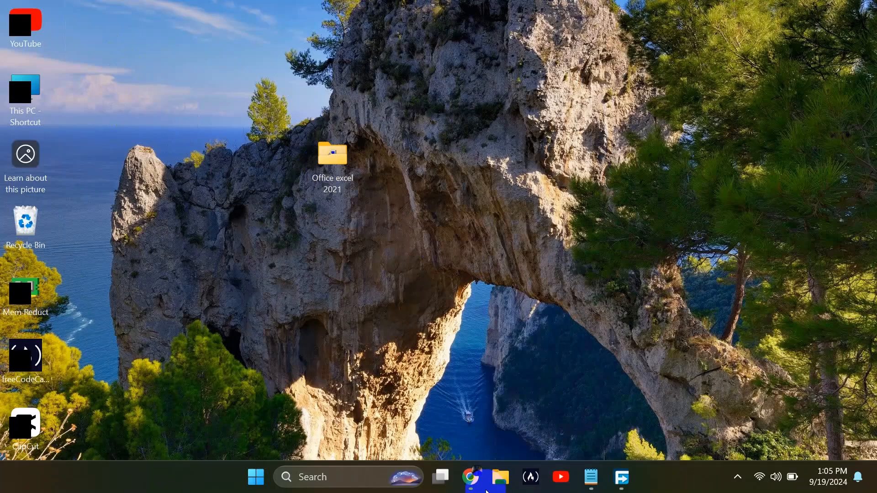
Switch back to Chrome, search for "office customization tool" in a new tab, and open the config.office.com deployment settings page
left_click(473, 482)
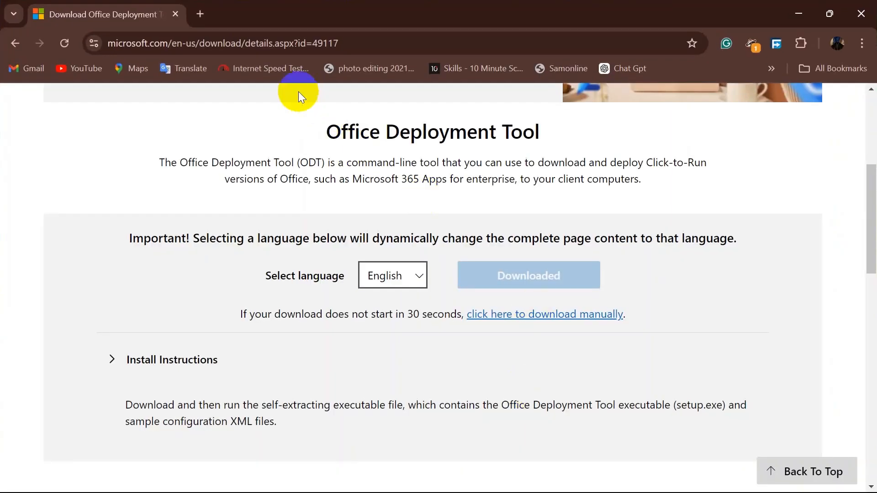
left_click(200, 14)
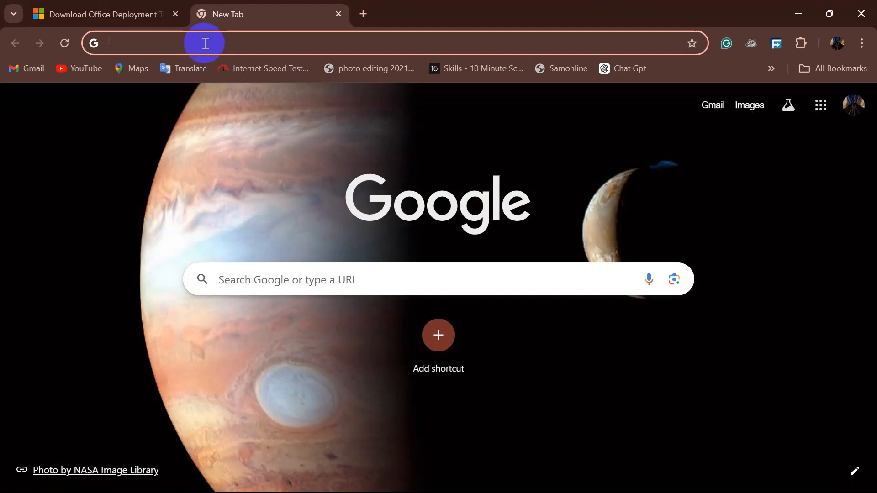
type("officw")
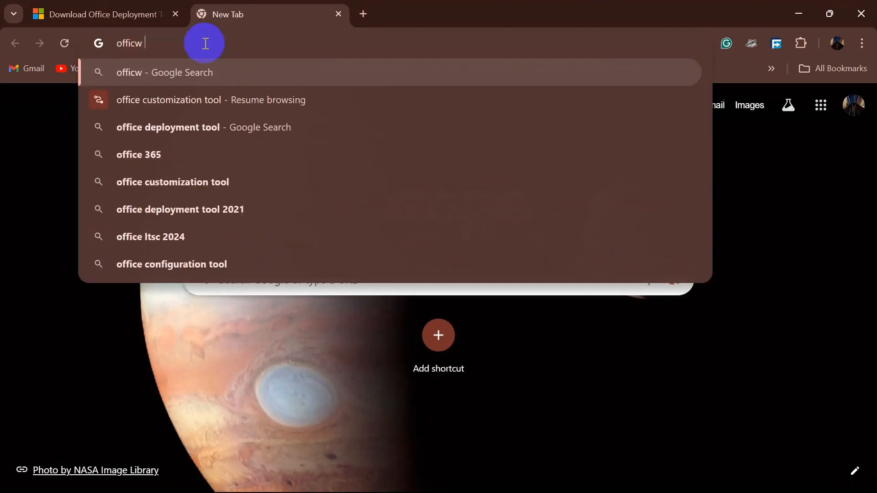
type(" c")
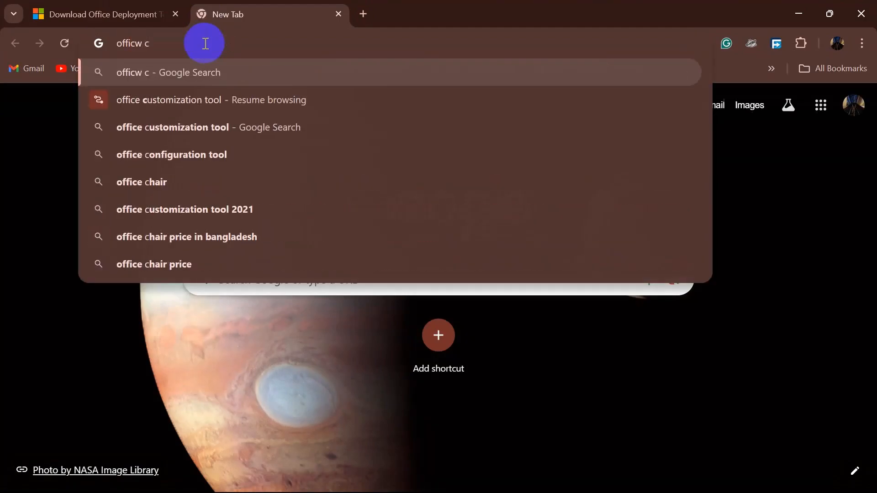
left_click(222, 129)
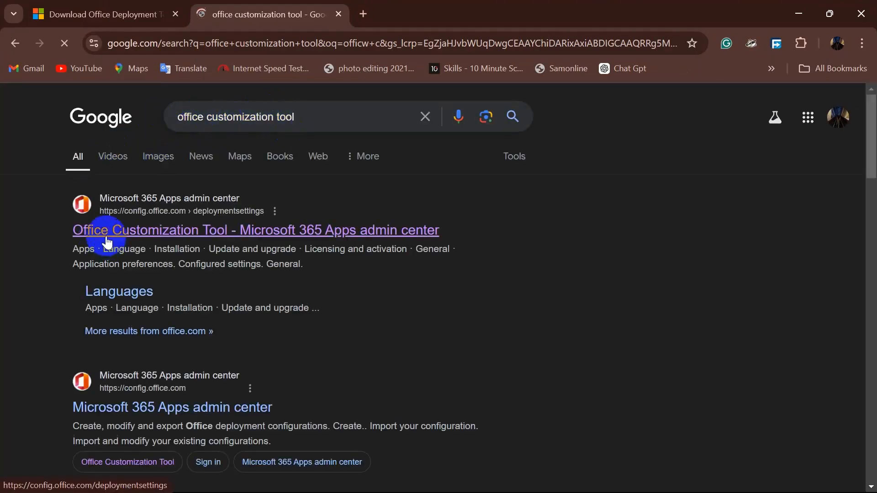
left_click(152, 235)
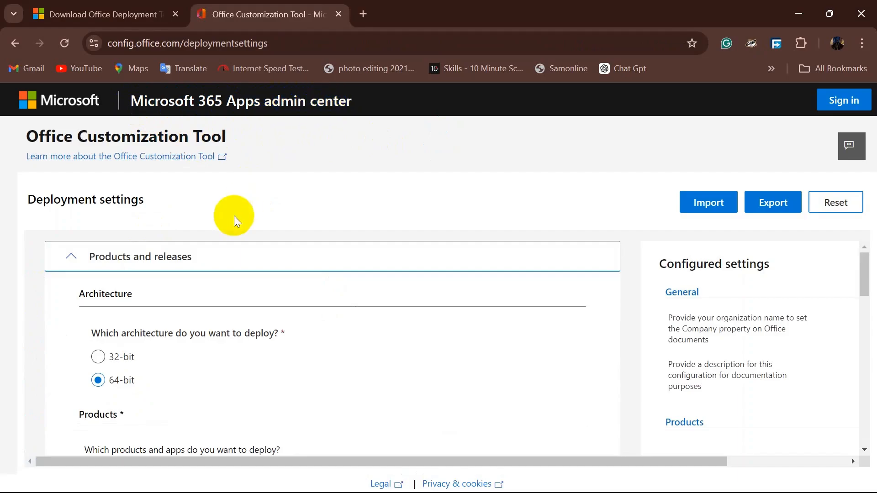
Choose Office LTSC Professional Plus 2021 - Volume License as the Office Suites product to deploy
scroll(137, 242, "down", 1)
scroll(140, 249, "up", 1)
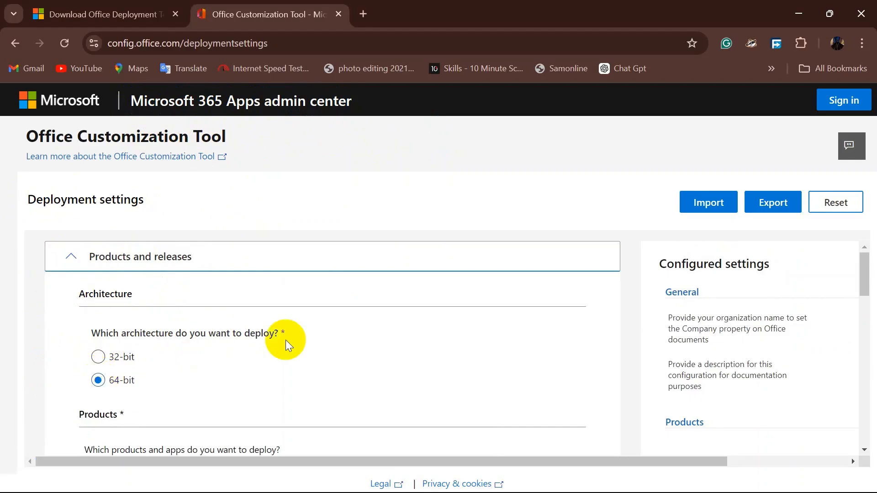
scroll(286, 338, "down", 3)
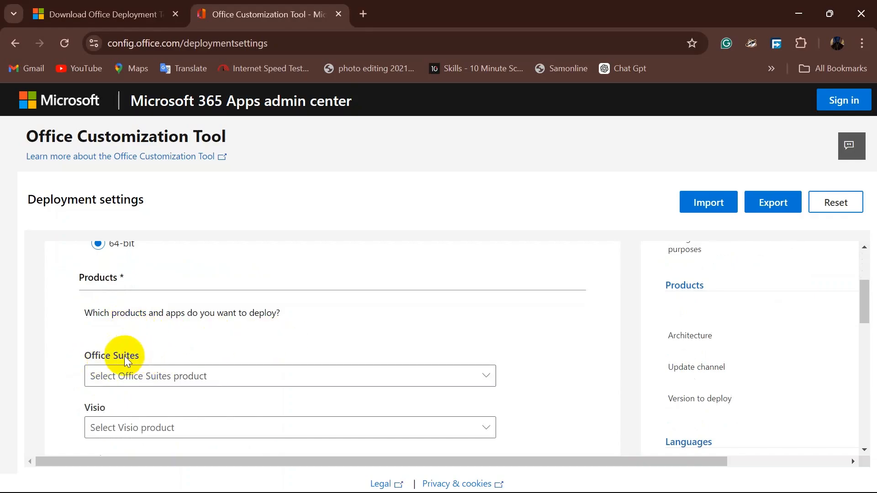
left_click(163, 375)
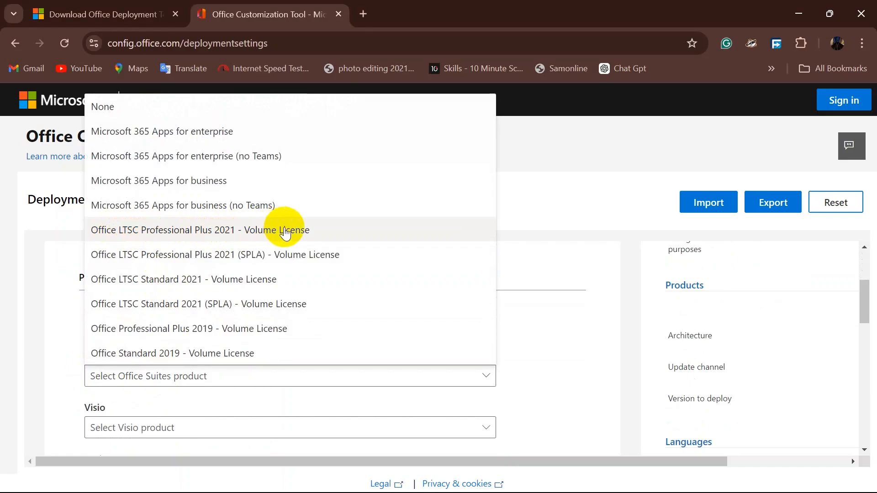
left_click(211, 231)
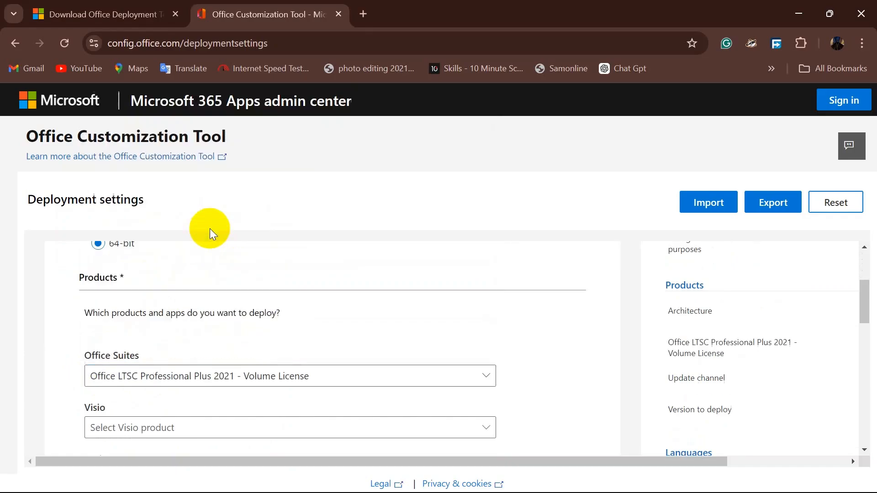
Exclude Access, OneNote, PowerPoint, Word, Publisher, Outlook and OneDrive Desktop from the deployment, leaving only Excel on, and continue to the language settings
scroll(279, 292, "down", 1)
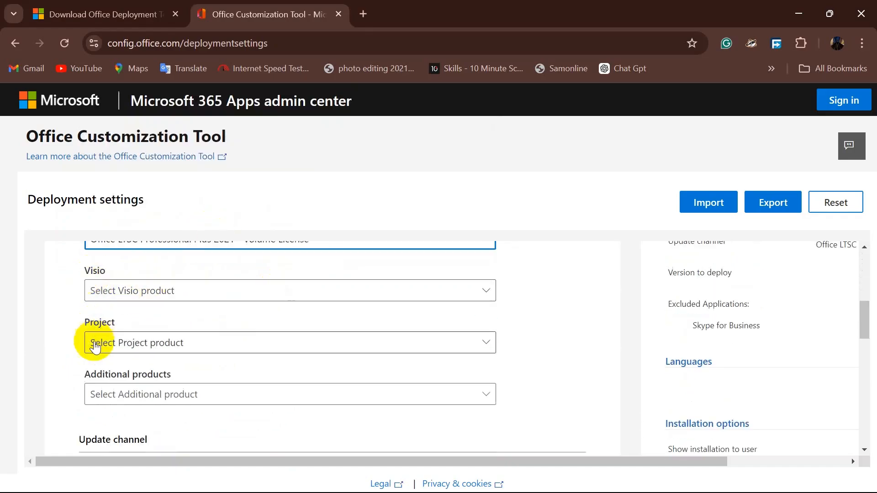
scroll(110, 402, "down", 6)
scroll(111, 401, "up", 2)
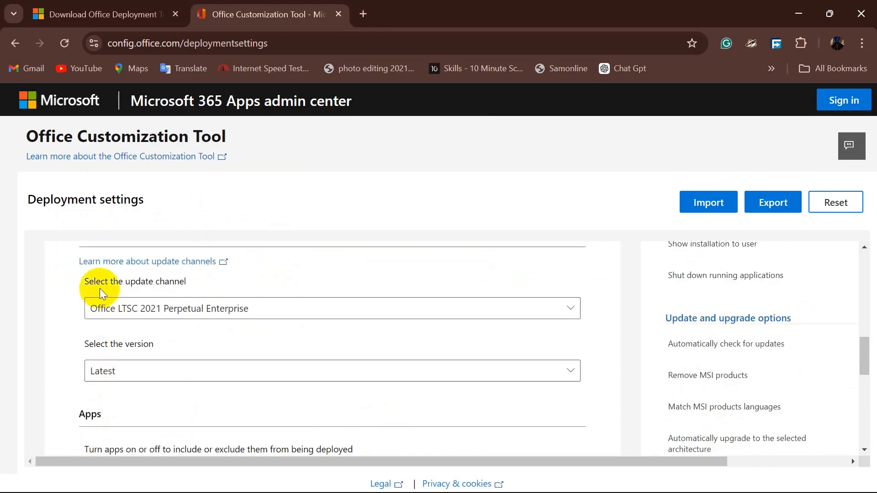
scroll(105, 293, "down", 3)
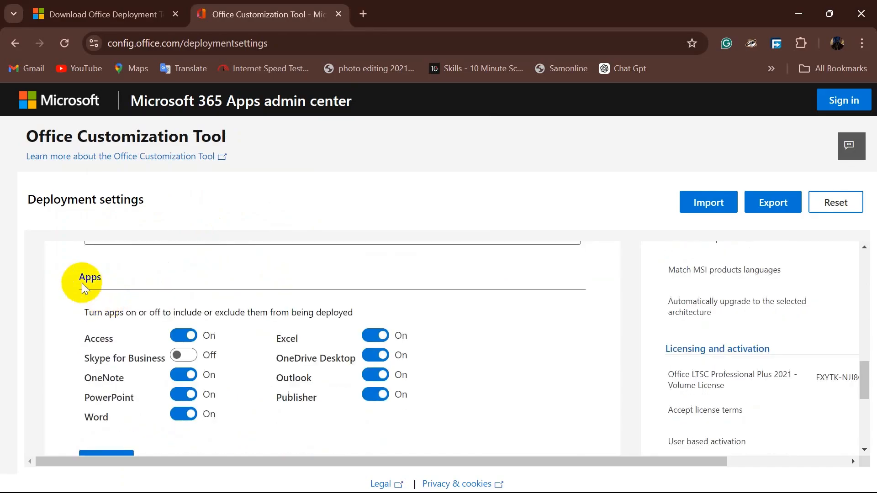
left_click(186, 337)
left_click(186, 375)
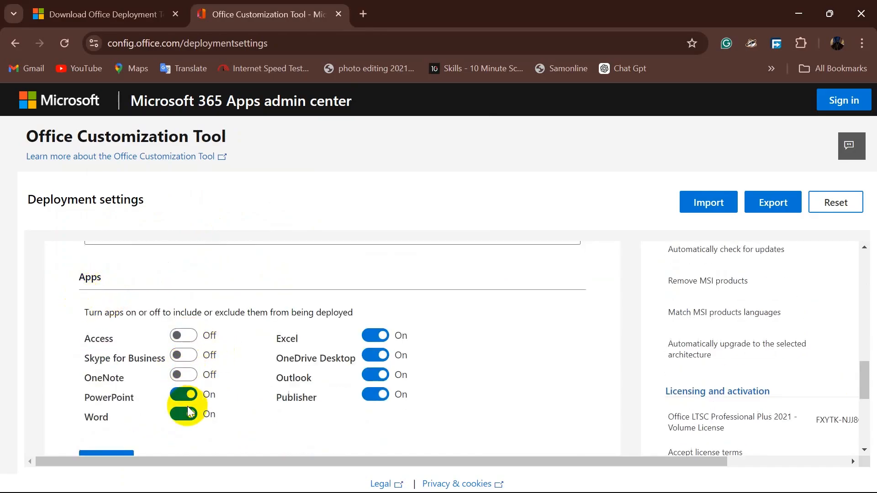
left_click(187, 395)
left_click(182, 414)
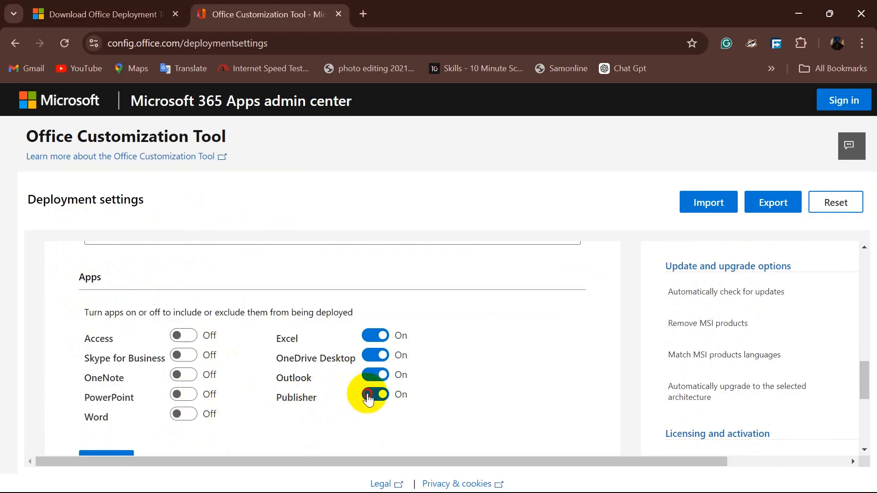
left_click(370, 394)
left_click(373, 377)
left_click(375, 356)
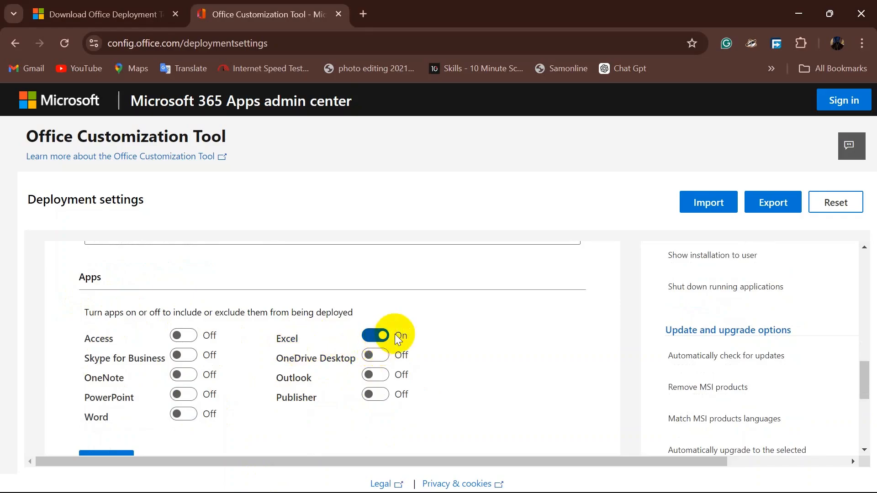
scroll(399, 339, "down", 4)
left_click(101, 258)
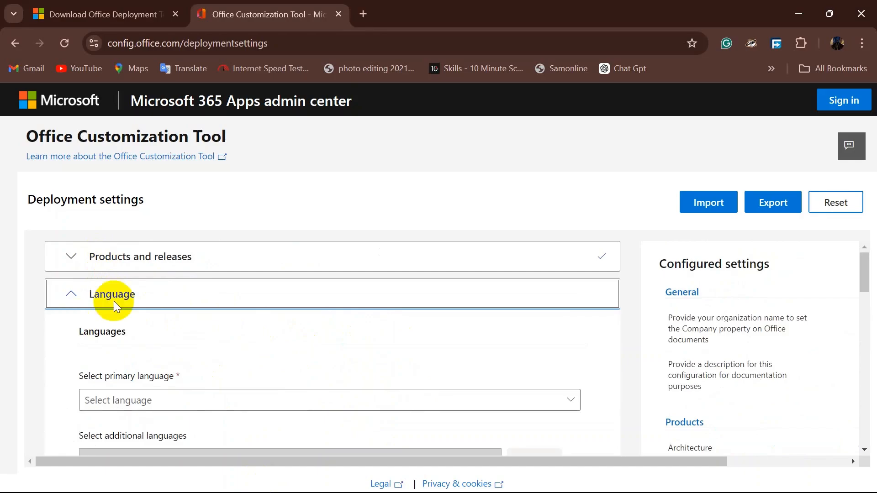
Set the primary language to English (United States) and continue to the installation options
scroll(117, 321, "down", 1)
left_click(142, 329)
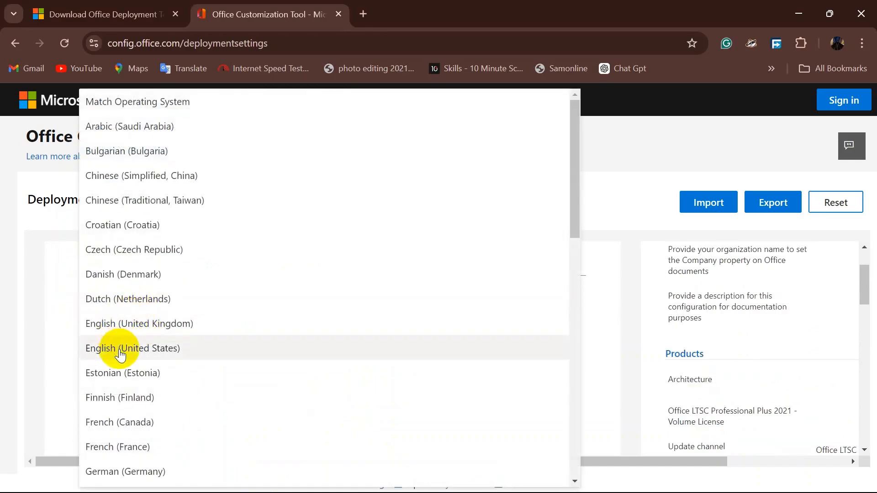
left_click(120, 348)
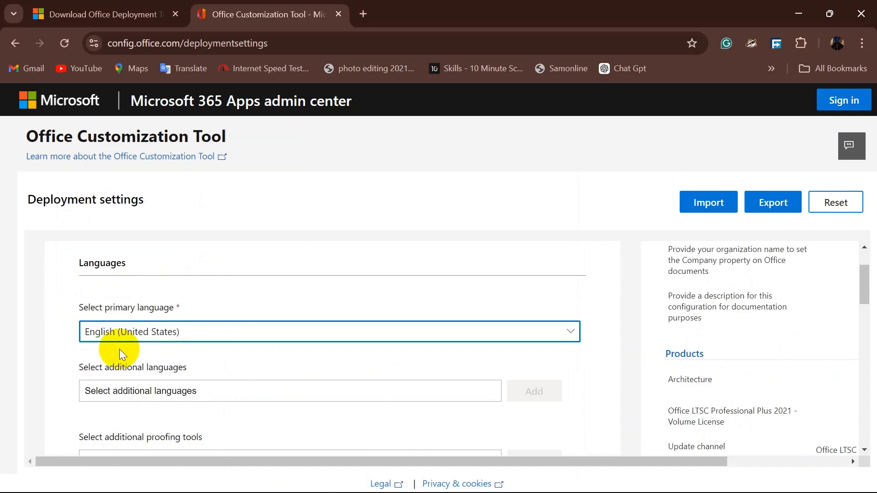
scroll(119, 351, "down", 4)
left_click(108, 311)
scroll(115, 317, "down", 10)
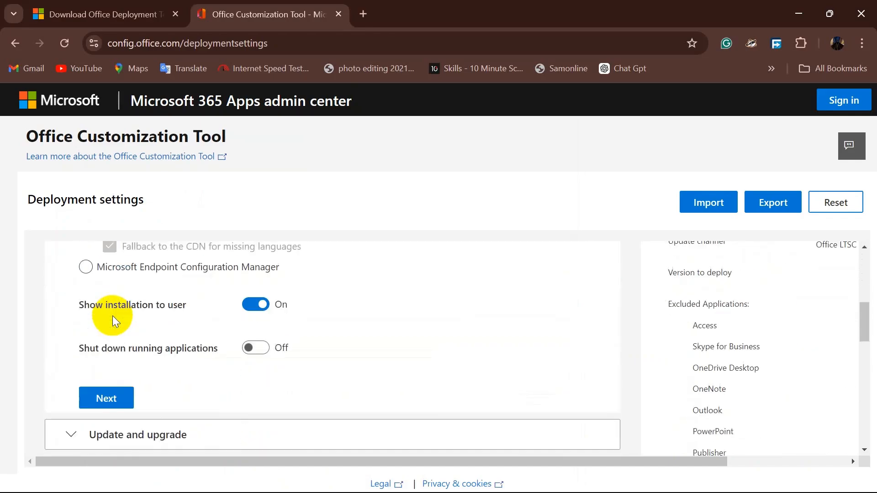
Keep the default installation options, turn off uninstalling MSI versions of Office in the upgrade options, and continue to licensing
left_click(109, 333)
scroll(109, 332, "down", 10)
scroll(109, 332, "up", 3)
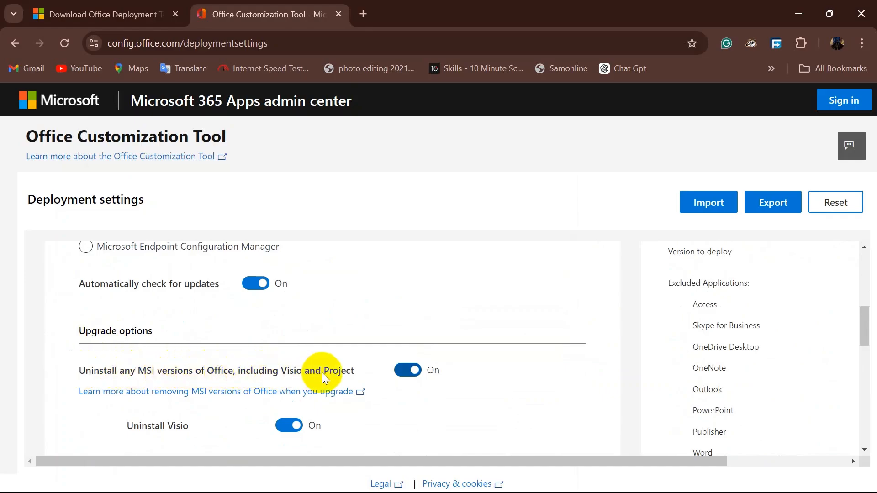
left_click(405, 380)
scroll(405, 377, "down", 5)
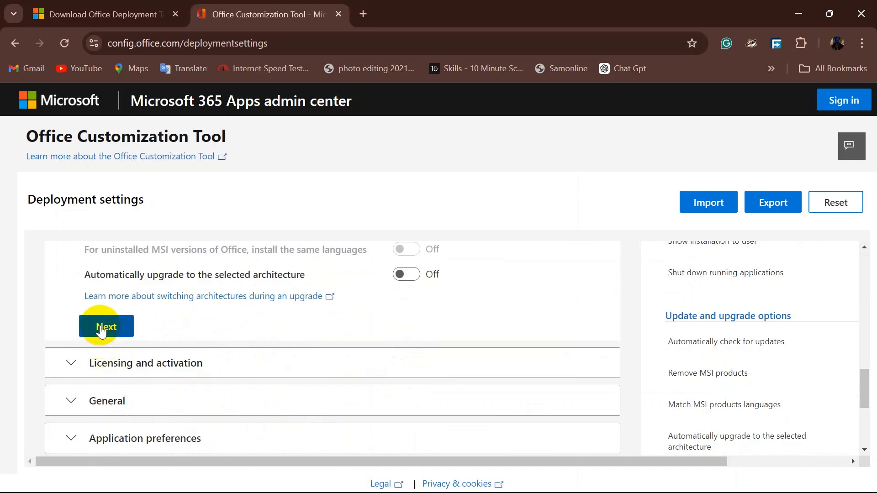
left_click(102, 327)
Keep the default KMS licensing, general settings and application preferences, and finish the deployment configuration
scroll(450, 398, "down", 10)
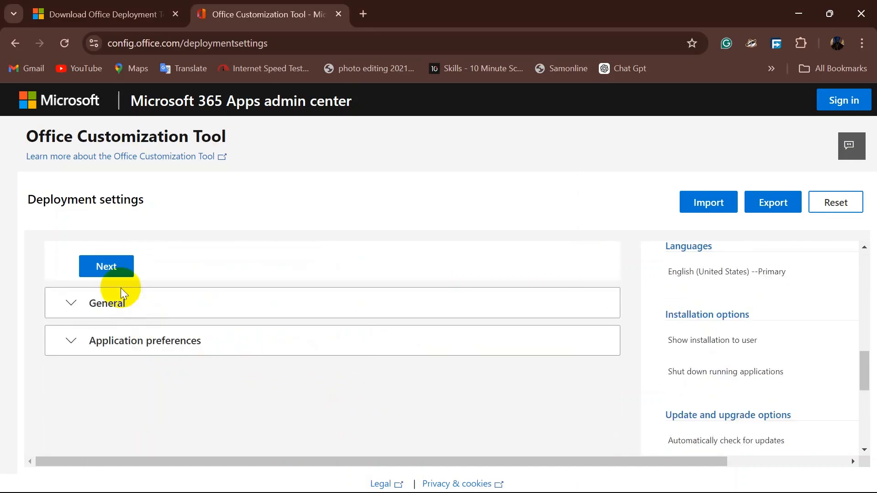
scroll(322, 290, "up", 4)
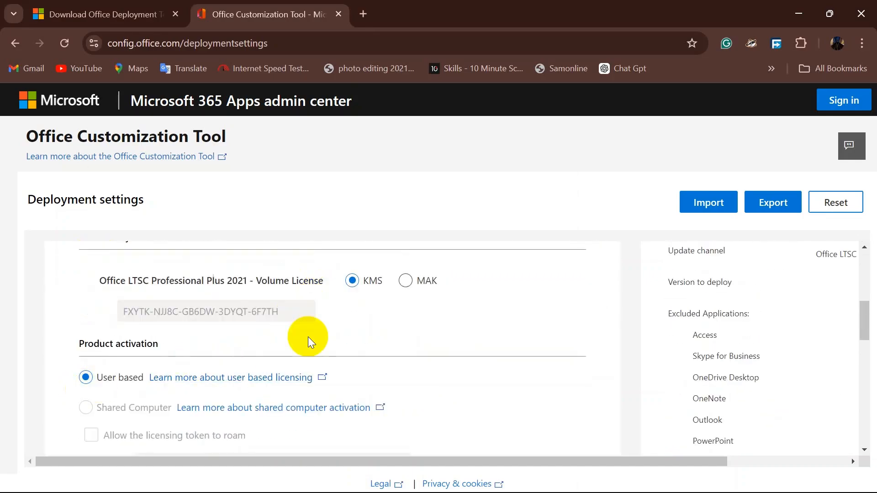
scroll(307, 341, "down", 3)
left_click(114, 407)
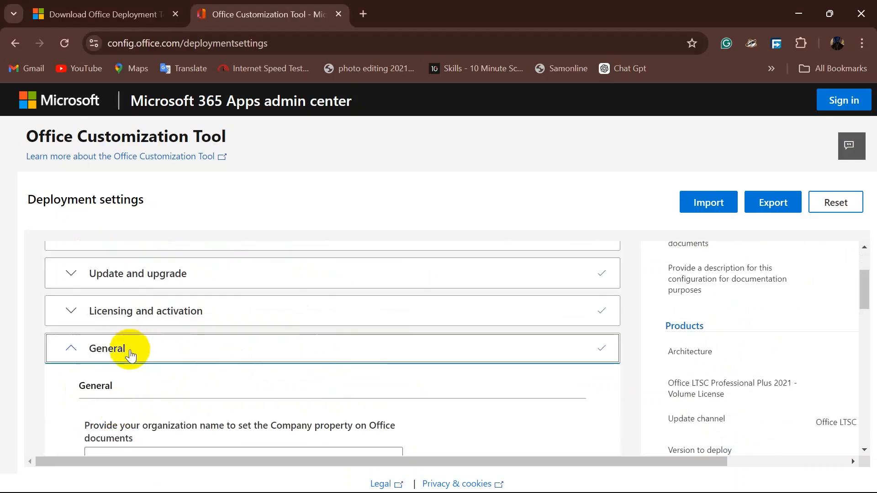
scroll(210, 399, "down", 5)
left_click(110, 274)
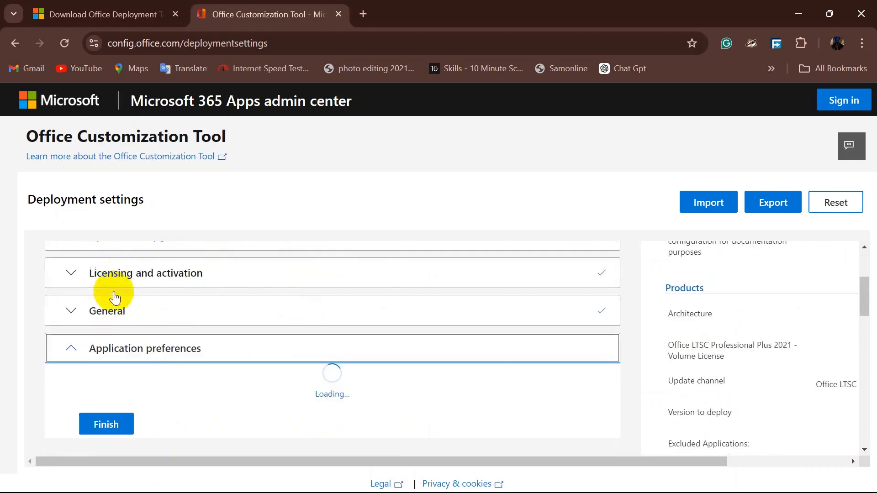
scroll(225, 375, "down", 5)
scroll(144, 342, "down", 5)
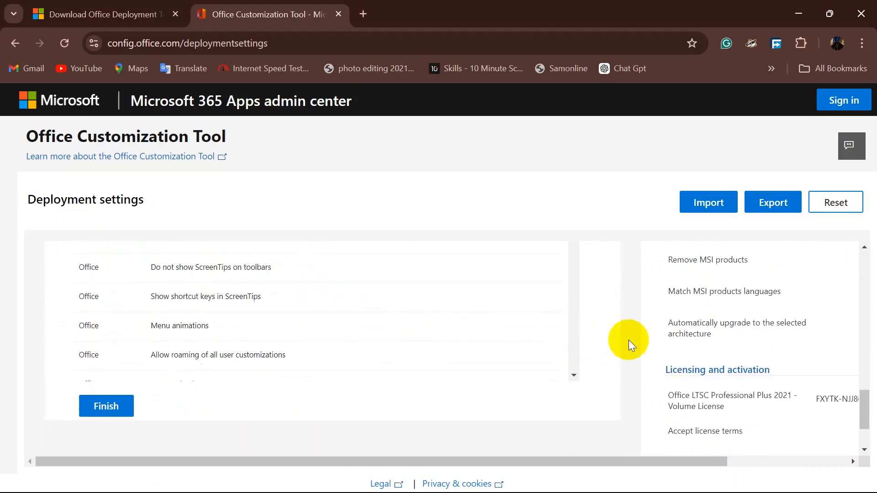
left_click(113, 331)
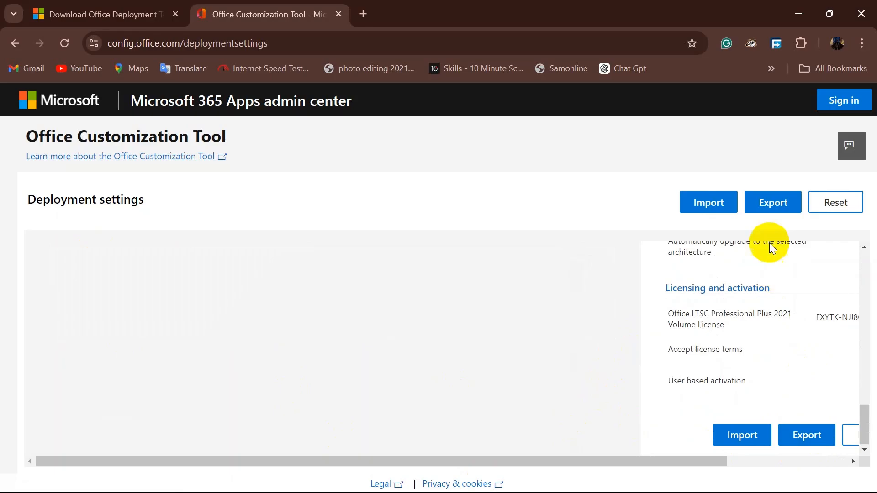
Export the configuration as Configuration with Office Open XML as the default file format, accepting the license agreement
left_click(770, 213)
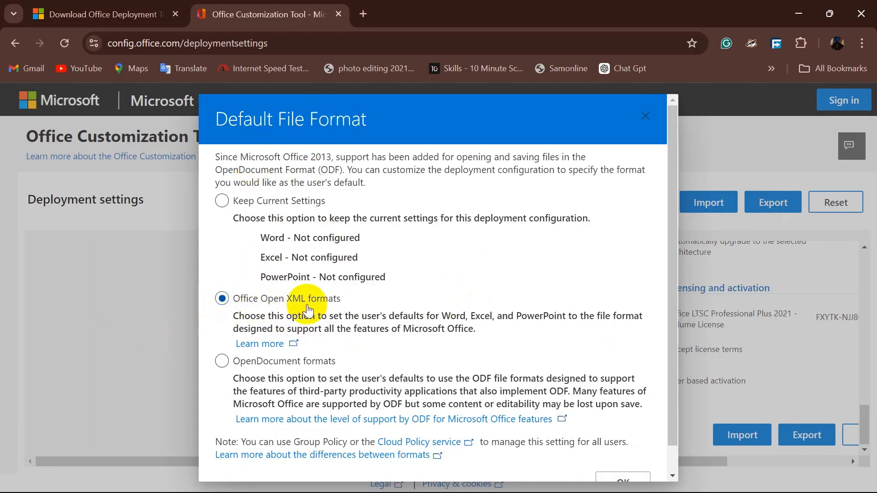
scroll(329, 315, "down", 1)
left_click(620, 458)
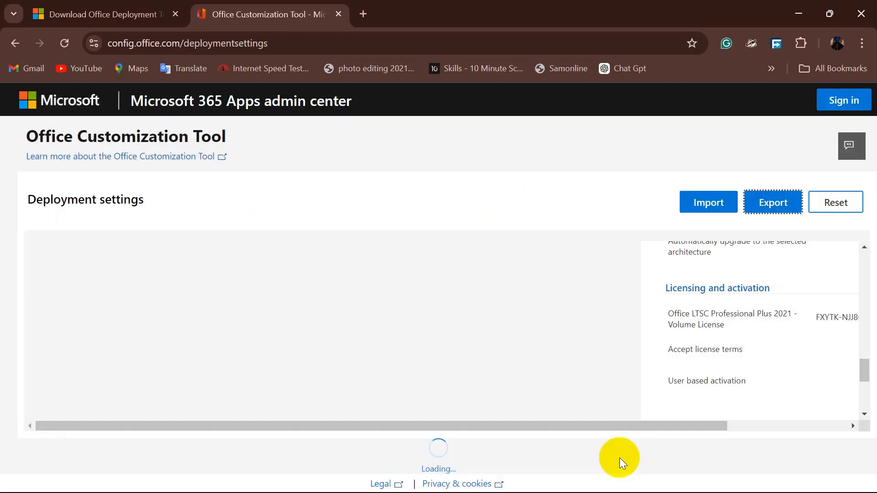
left_click(466, 342)
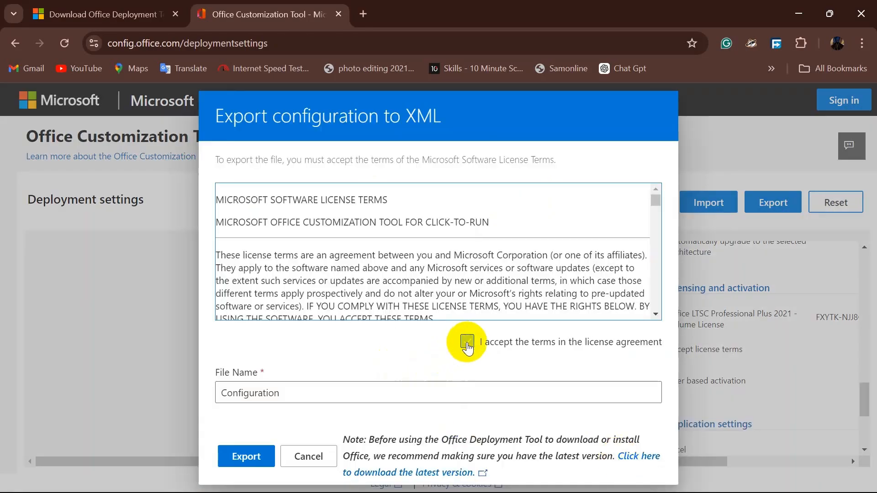
left_click(247, 457)
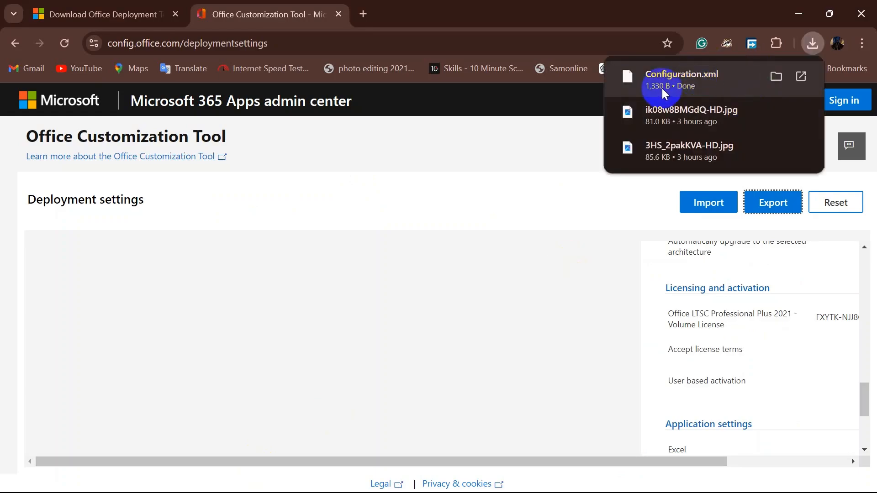
Move Configuration.xml from the Downloads folder into the Office excel 2021 folder on the desktop
left_click(776, 80)
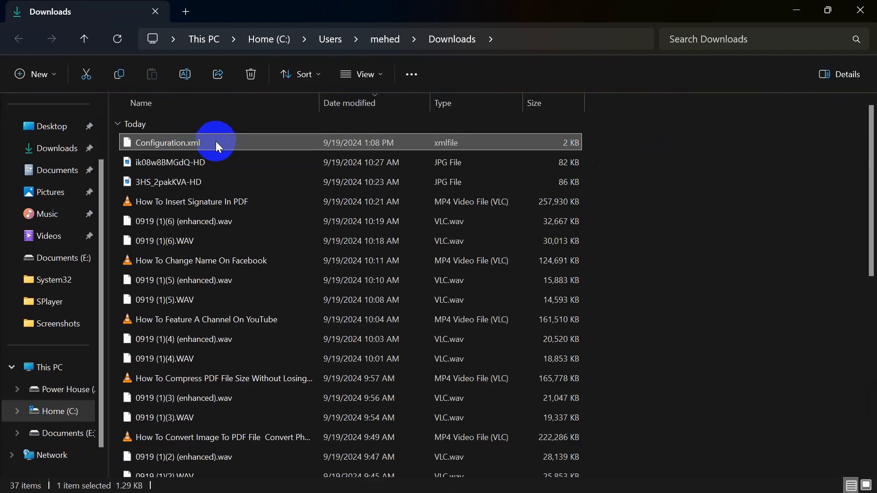
right_click(215, 142)
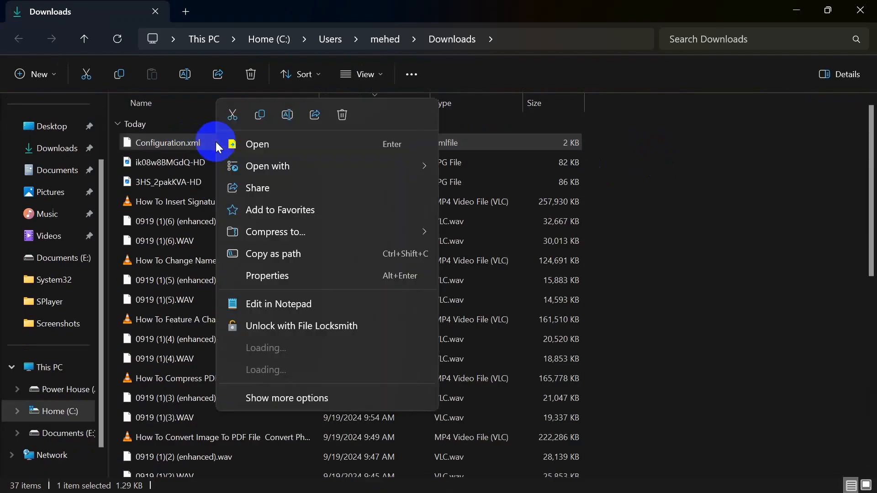
left_click(231, 114)
left_click(787, 9)
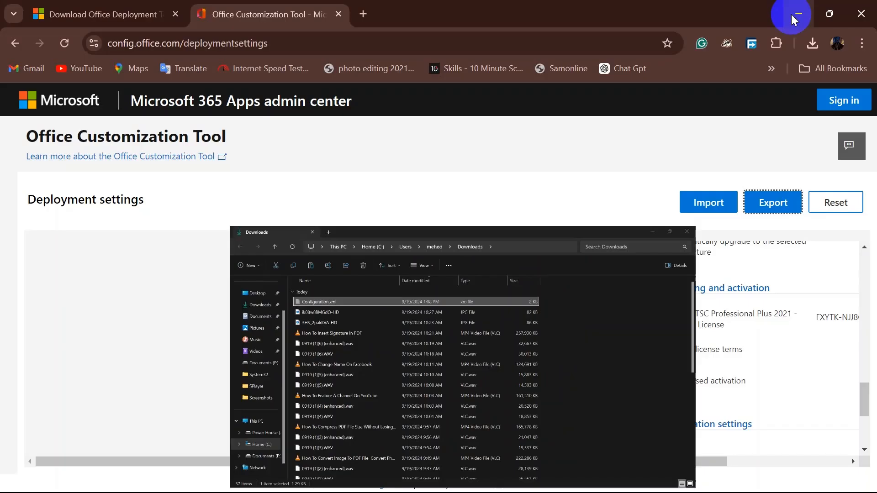
left_click(802, 9)
double_click(317, 161)
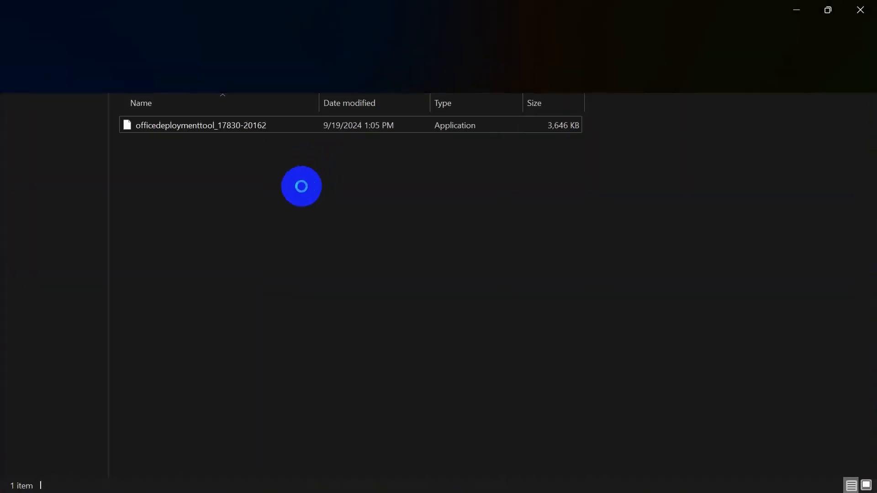
right_click(300, 187)
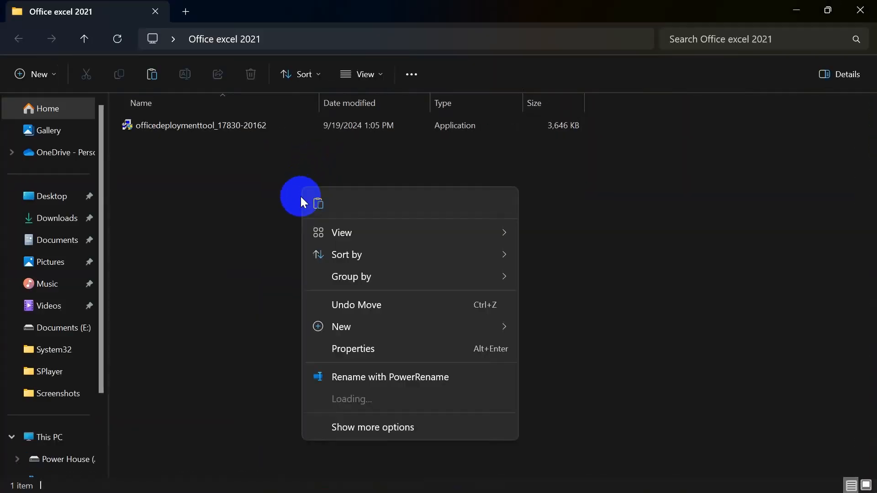
key("Escape")
key("ctrl+v")
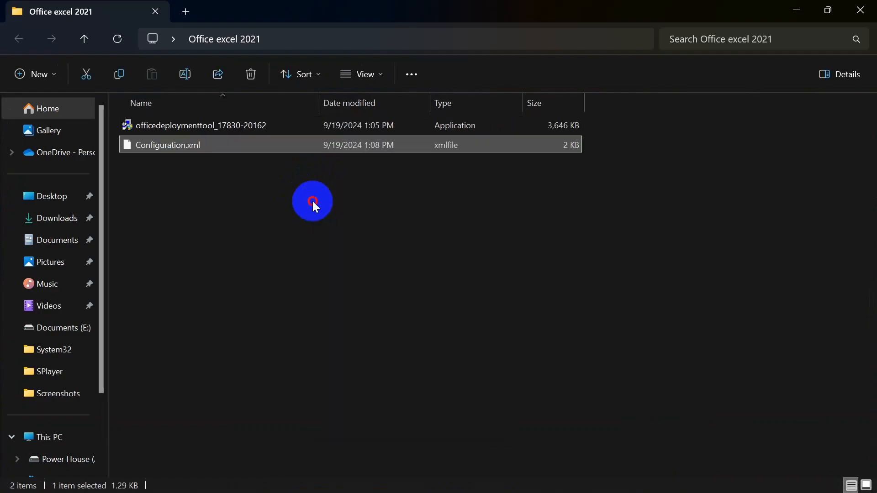
left_click(313, 206)
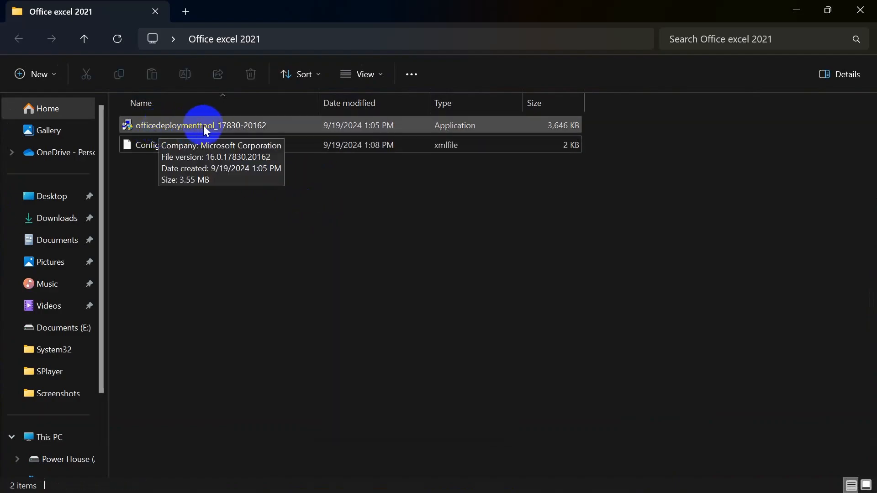
left_click(231, 127)
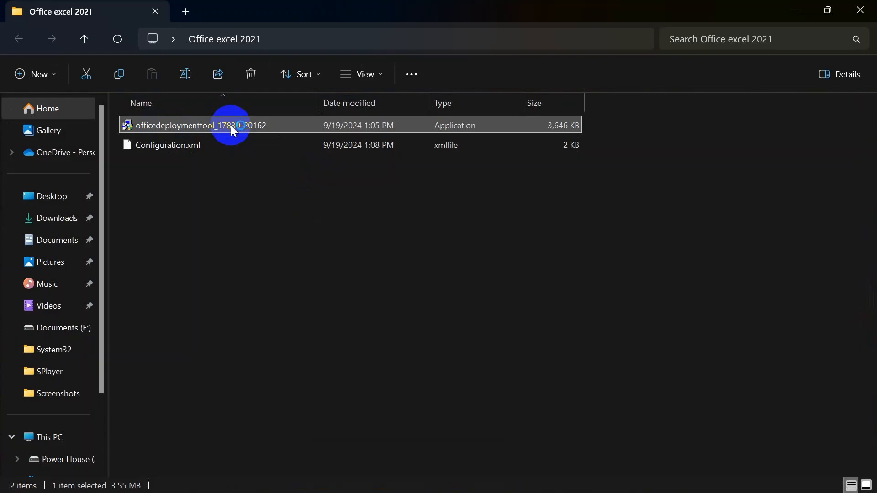
double_click(231, 127)
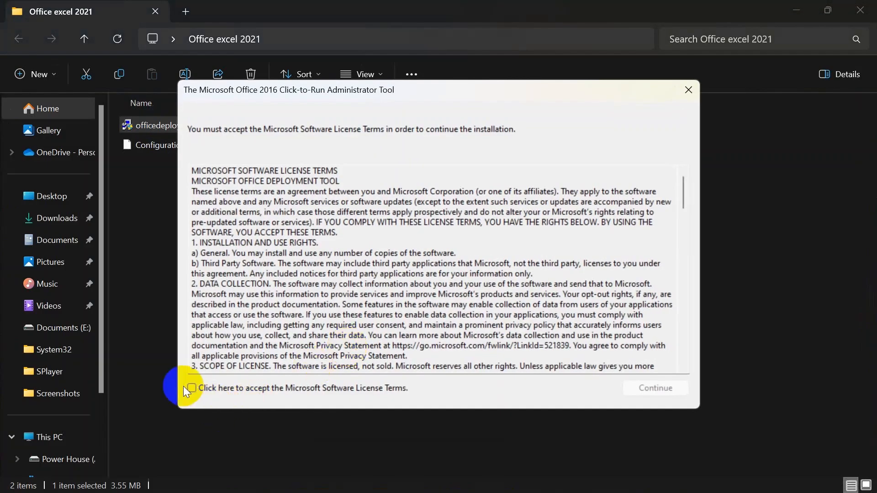
left_click(191, 389)
left_click(638, 386)
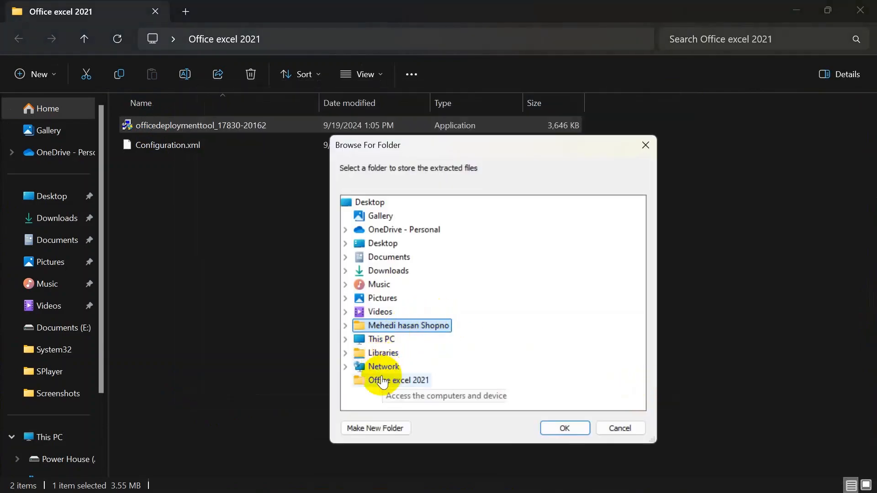
left_click(383, 382)
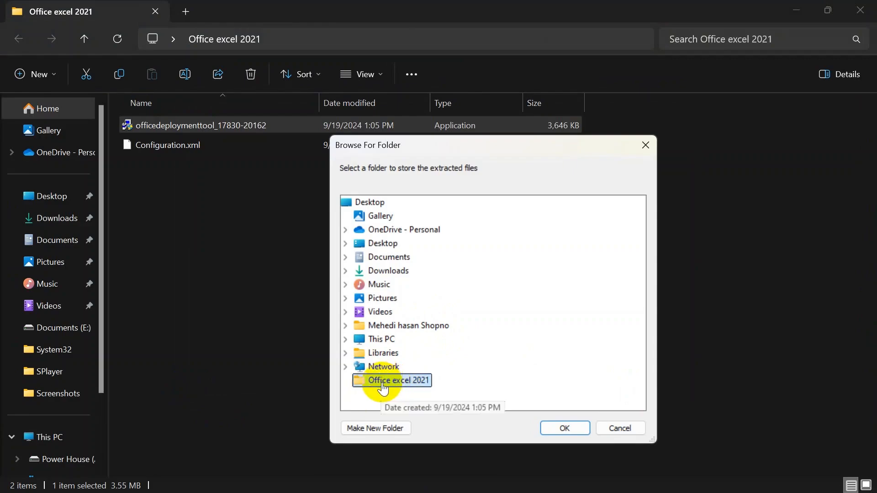
left_click(588, 434)
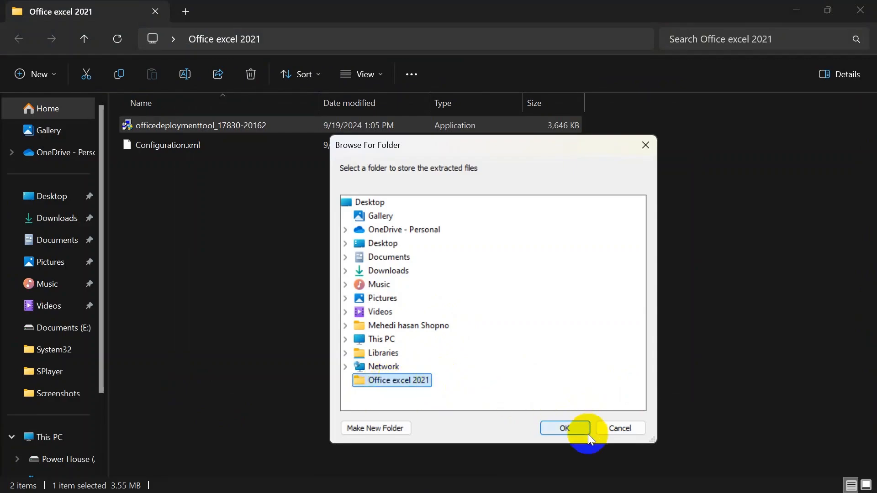
left_click(531, 297)
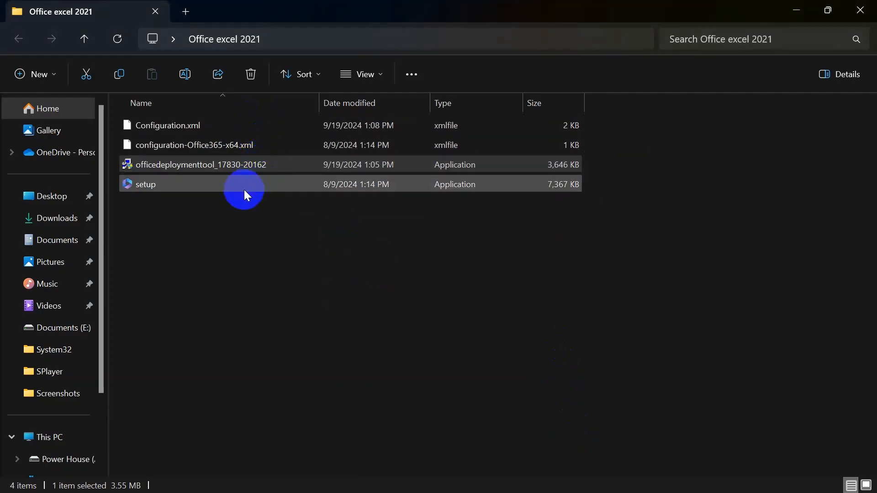
left_click(255, 291)
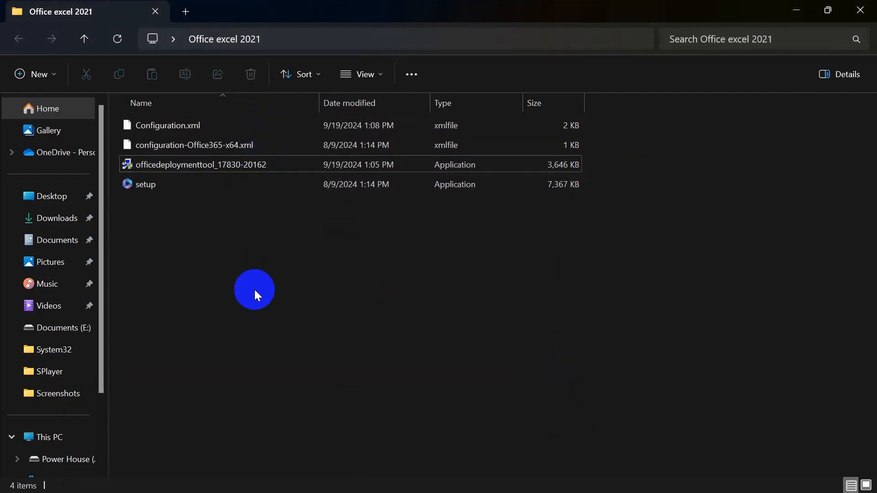
Open a Command Prompt in the Office excel 2021 folder by entering cmd as its path
left_click(293, 43)
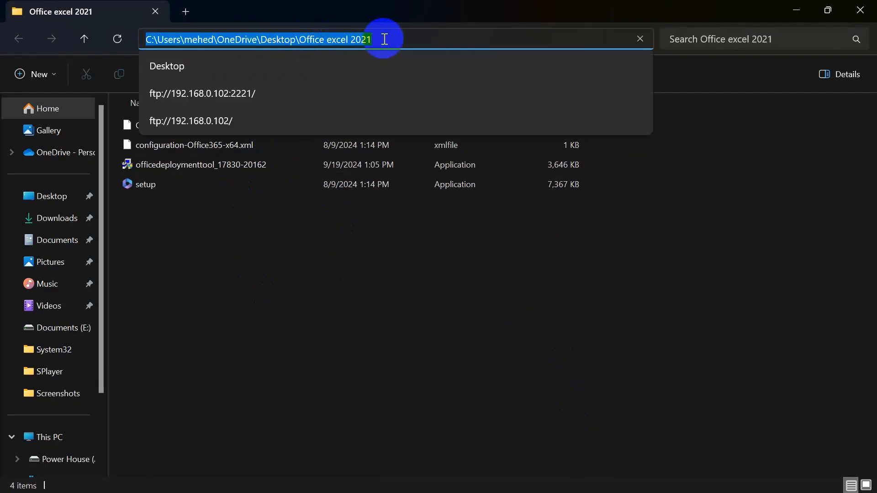
type("cmd")
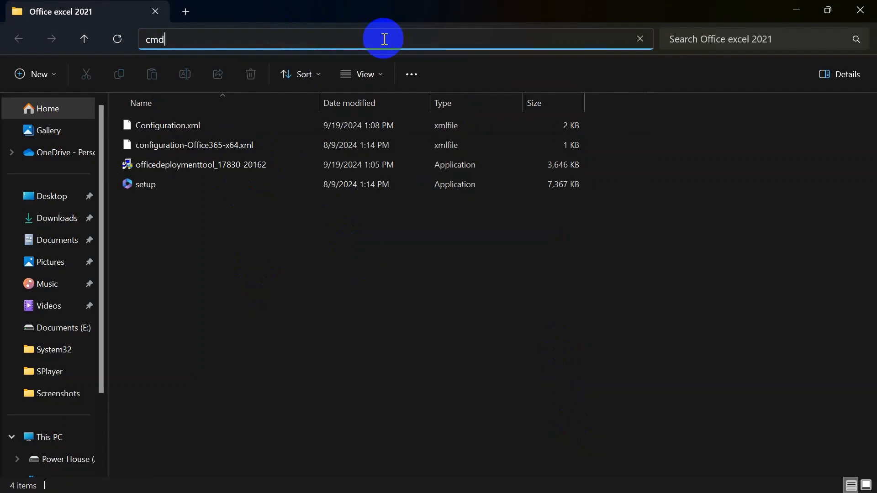
key("Return")
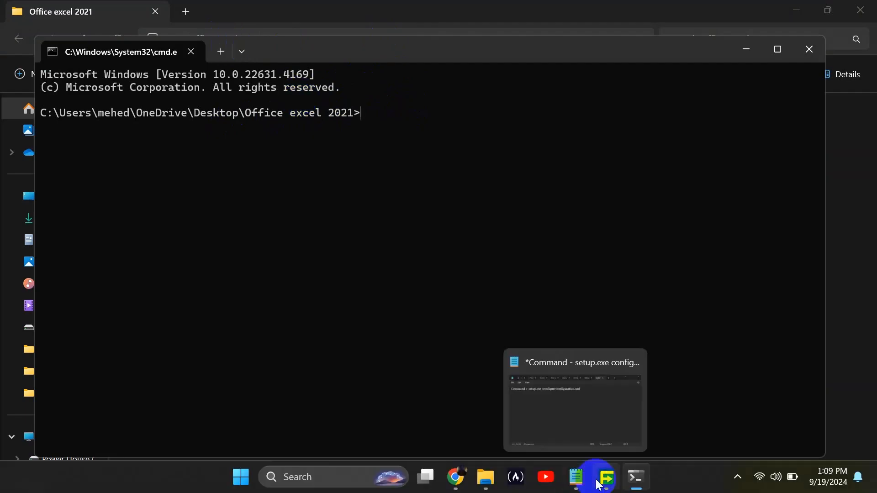
Copy the command "setup.exe /configure configuration.xml" from Notepad and run it in the Command Prompt to install Office
left_click(576, 478)
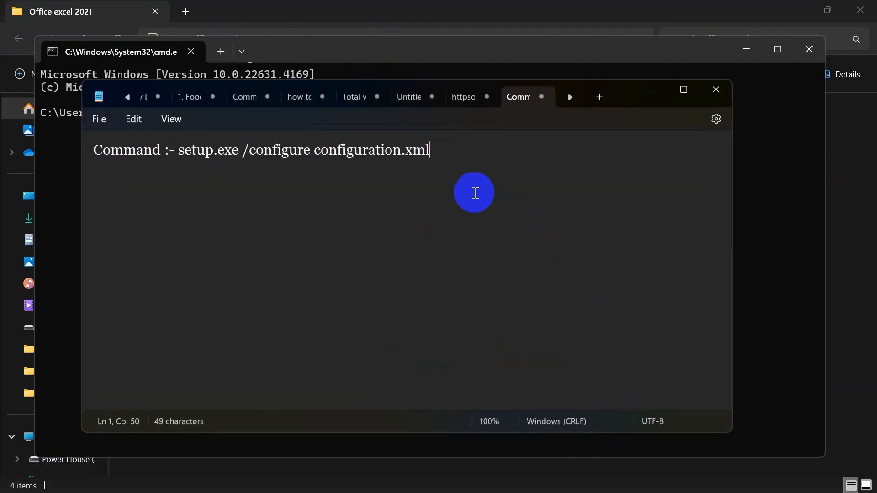
left_click(445, 154)
left_click_drag(444, 154, 179, 177)
key("ctrl+c")
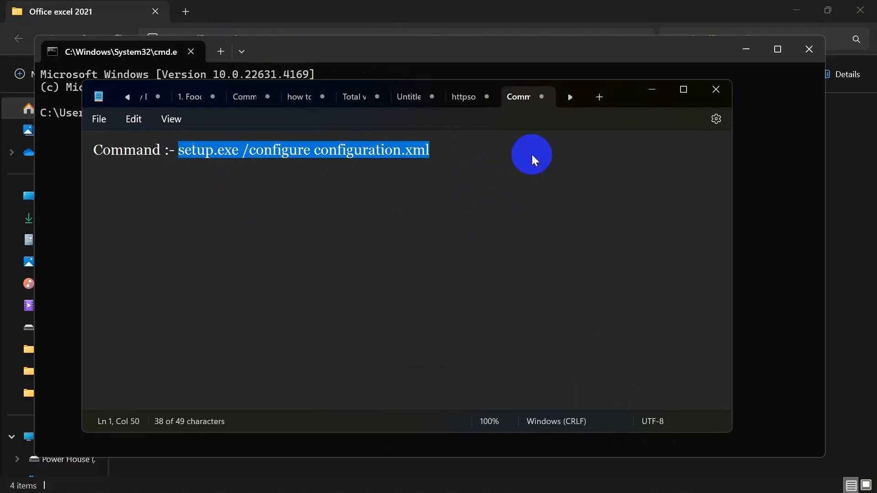
left_click(652, 90)
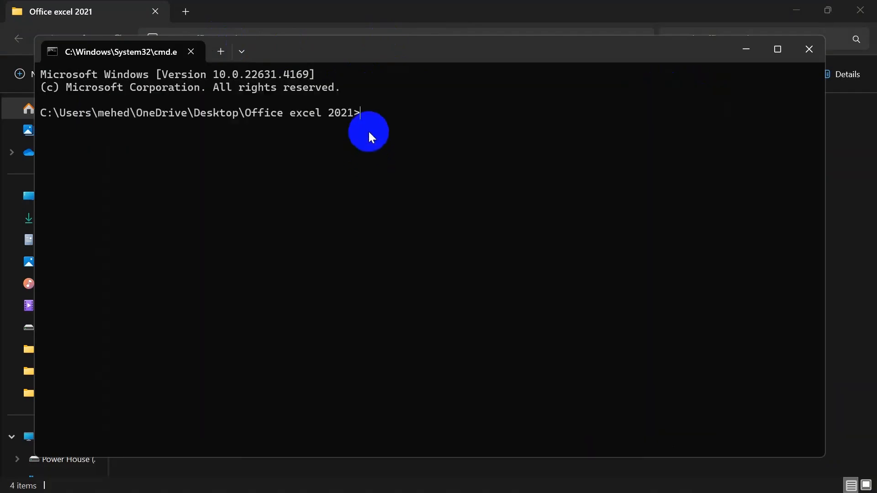
right_click(369, 133)
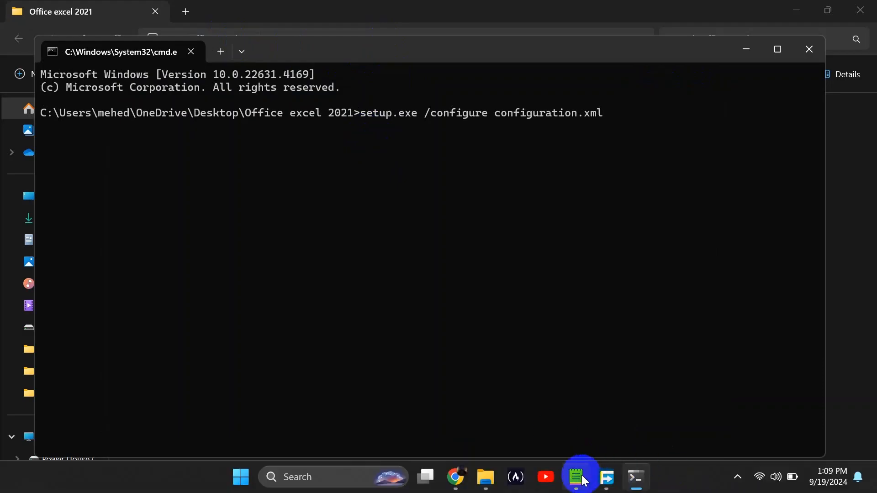
left_click(576, 477)
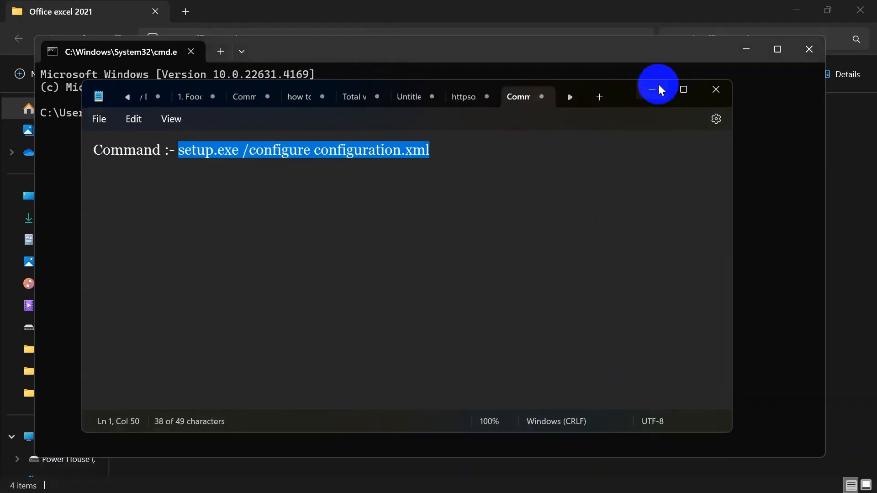
left_click(651, 90)
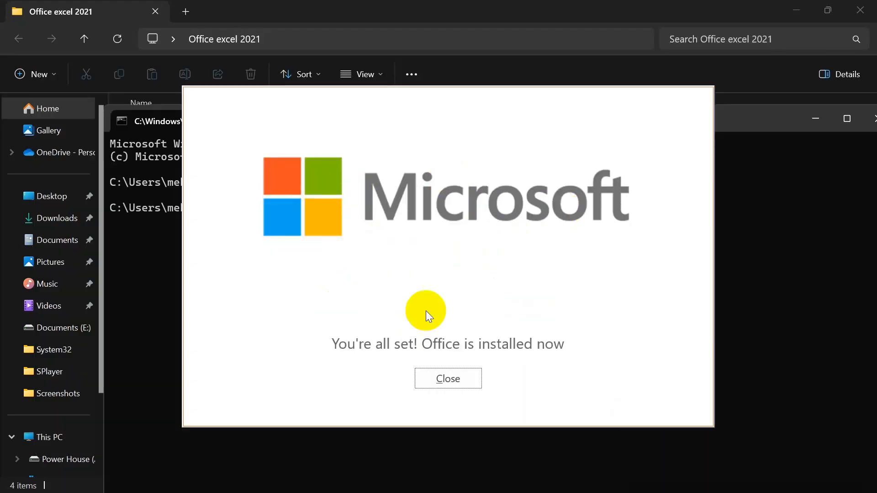
Dismiss the finished Office installer and minimize the Command Prompt and Office excel 2021 folder windows to reach the desktop
left_click(435, 382)
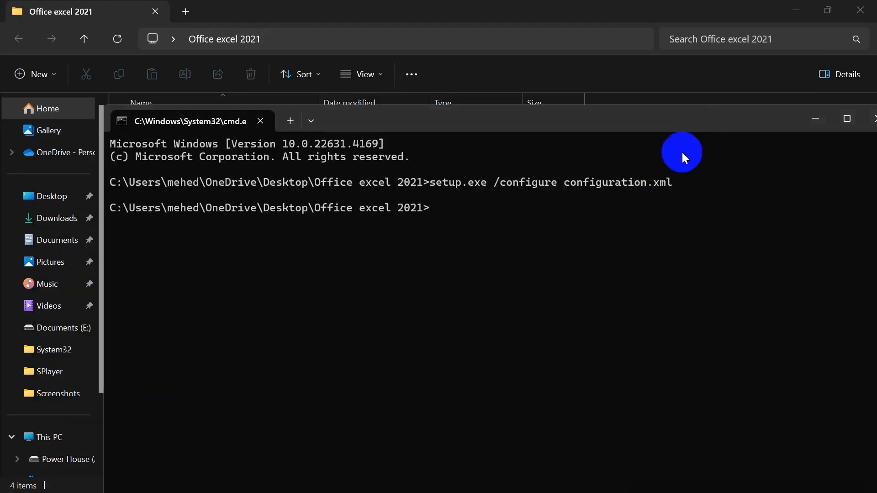
left_click(802, 126)
left_click(798, 13)
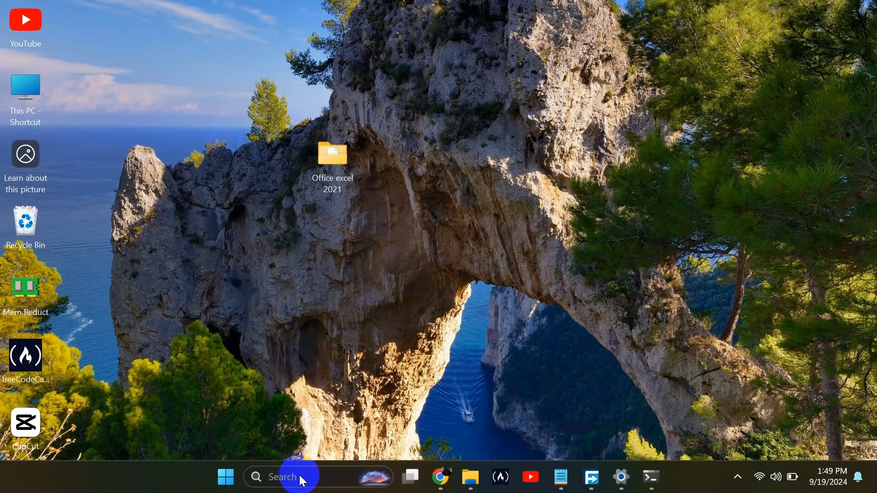
Search Windows for Excel and launch the newly installed app
left_click(299, 475)
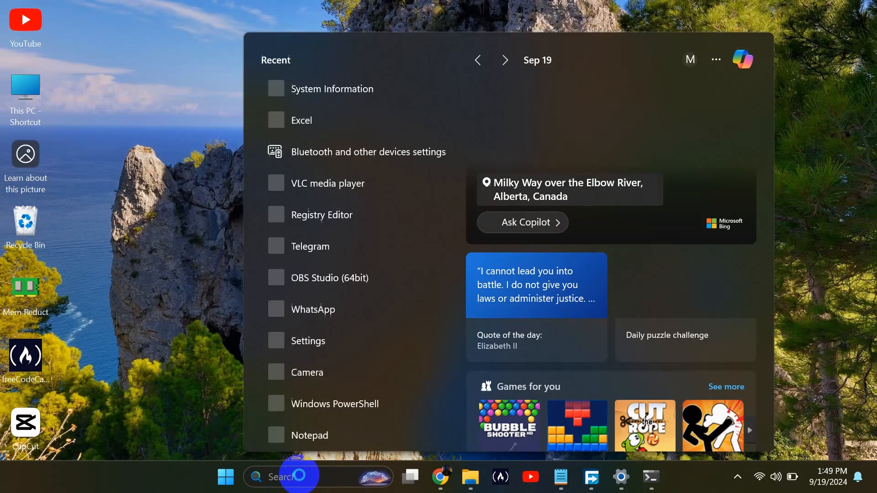
type("exce")
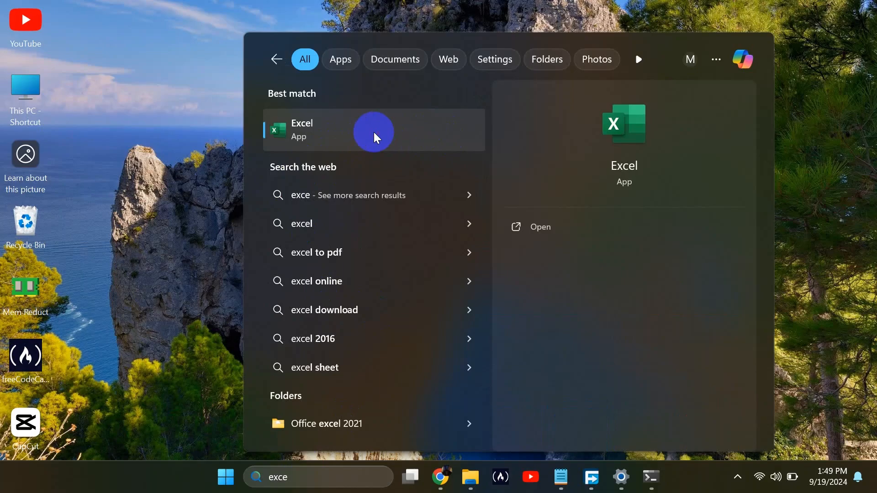
left_click(376, 135)
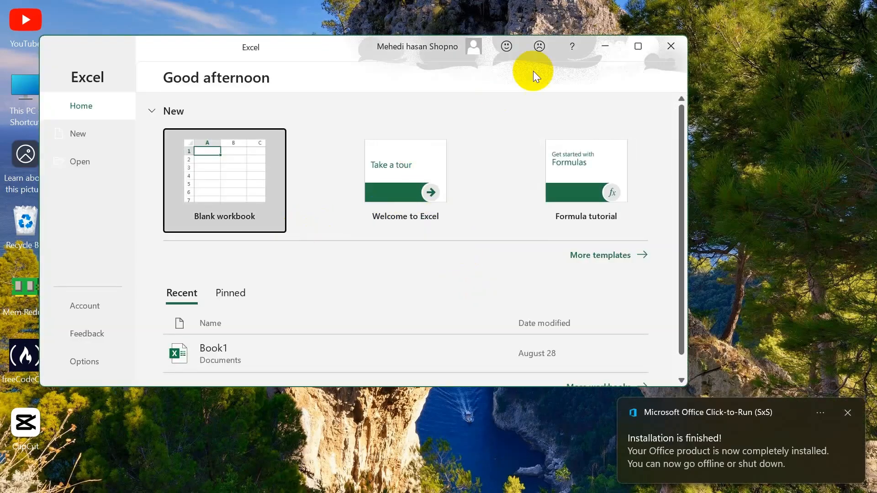
View the general settings in Excel Options, then close the options without changes and exit Excel
left_click(619, 51)
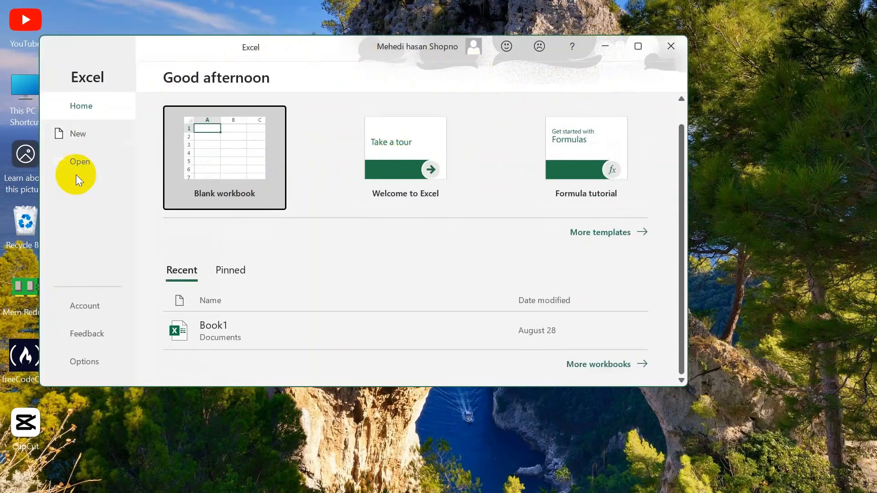
left_click(84, 362)
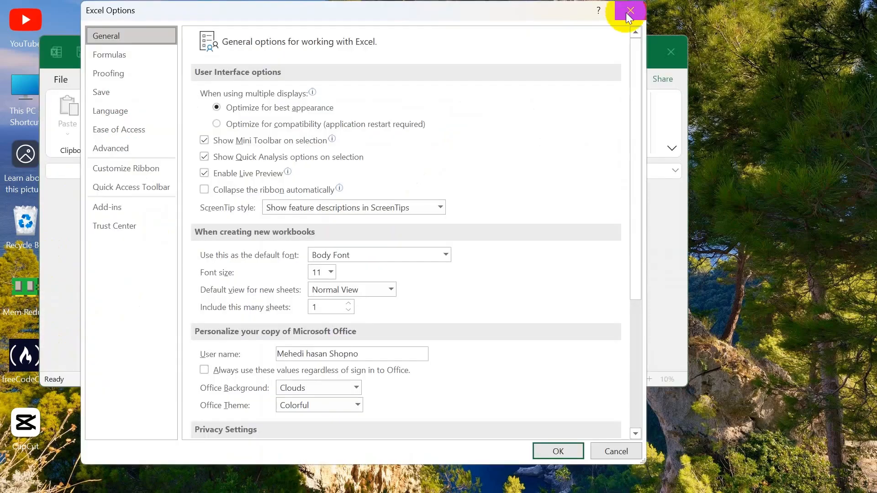
left_click(627, 12)
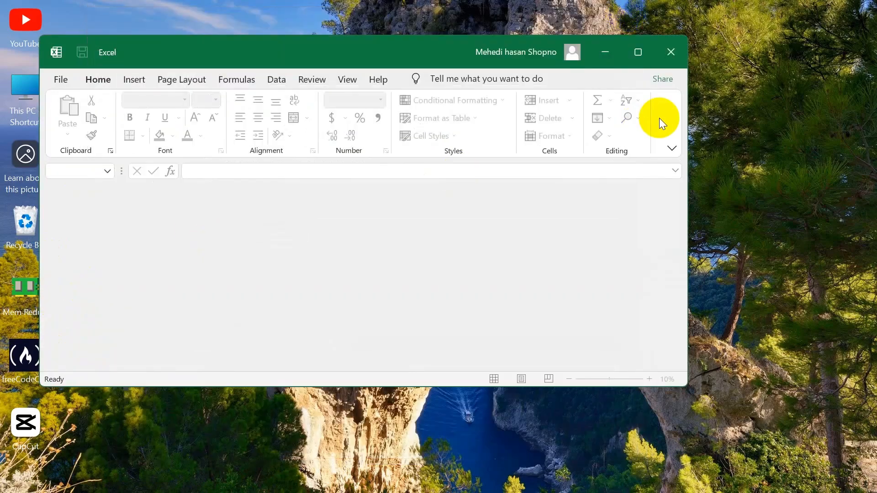
left_click(671, 54)
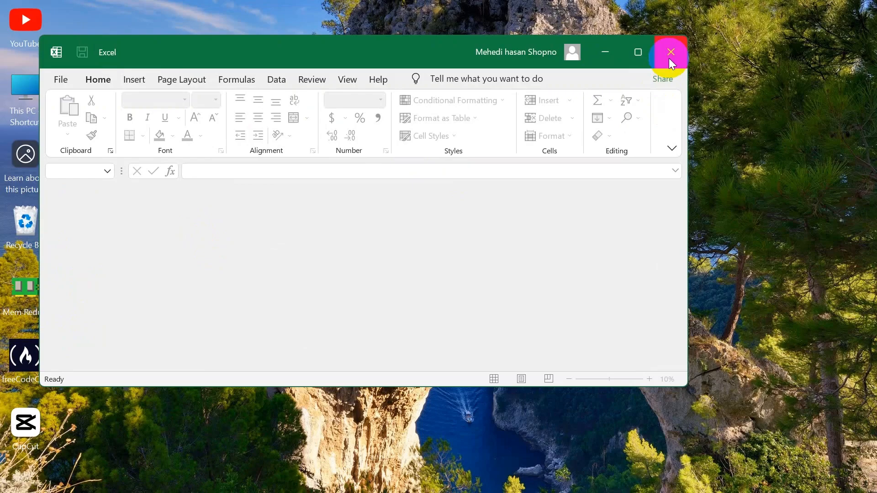